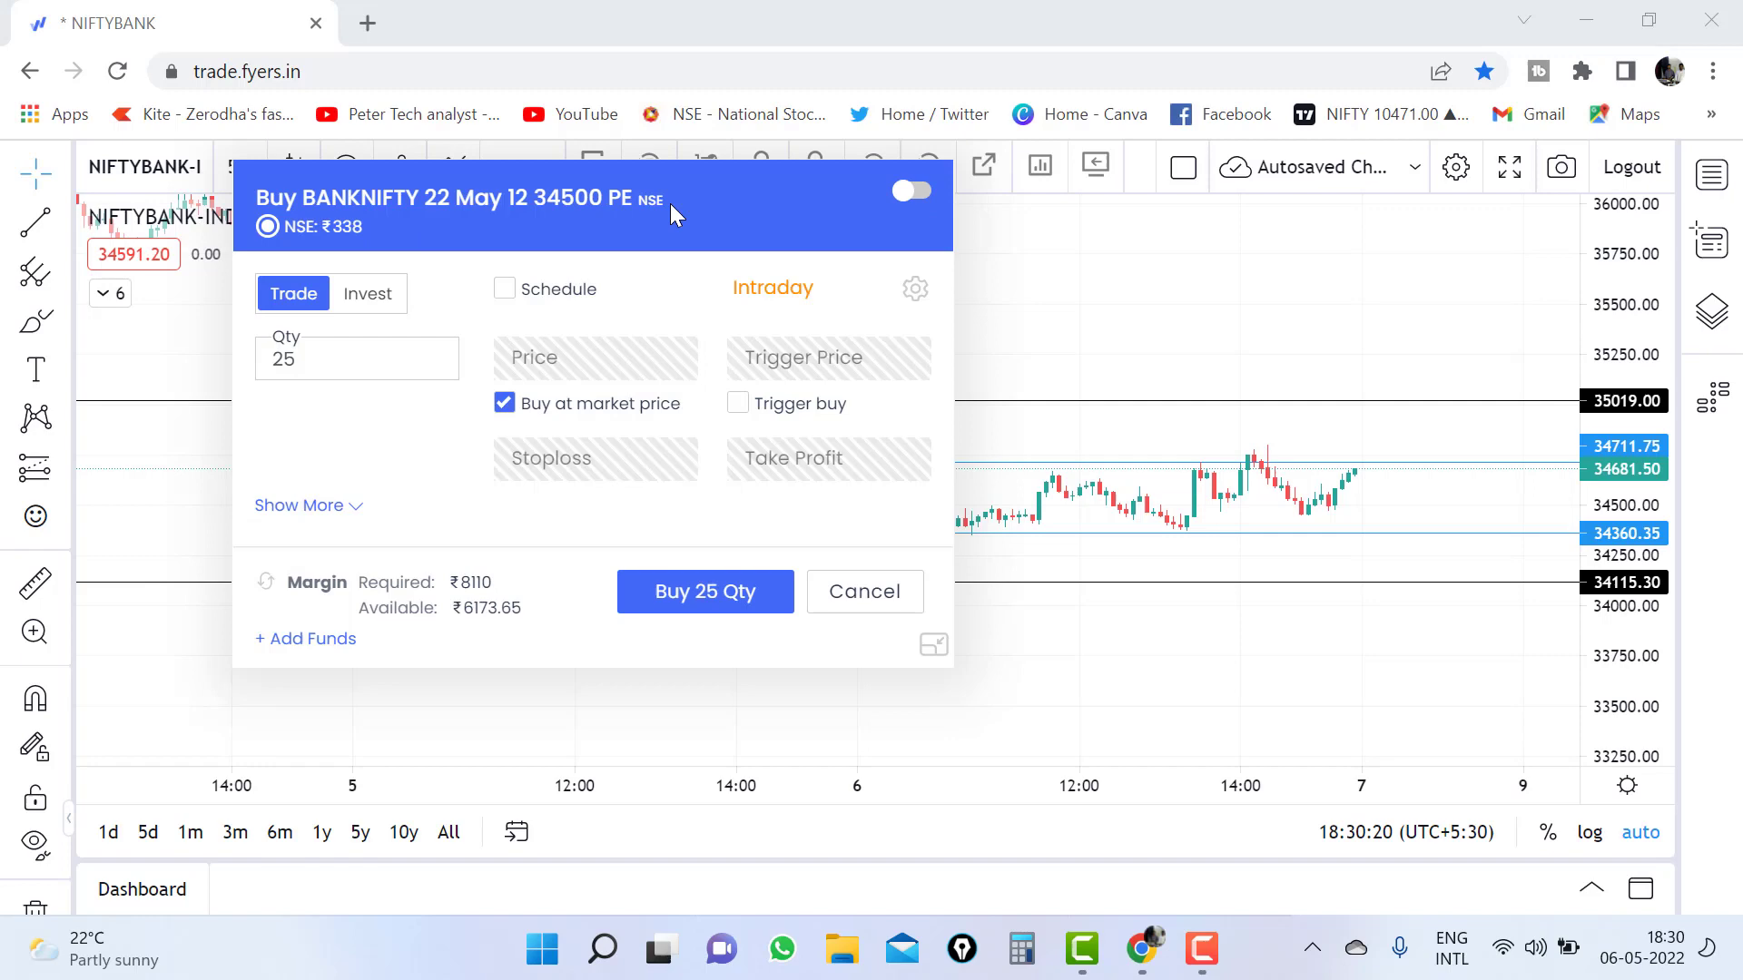
- Move the BANKNIFTY 34500 PE buy window aside and switch its product to Margin and back to Intraday
{"action": "left_click_drag", "start_coordinate": [670, 203], "coordinate": [767, 175]}
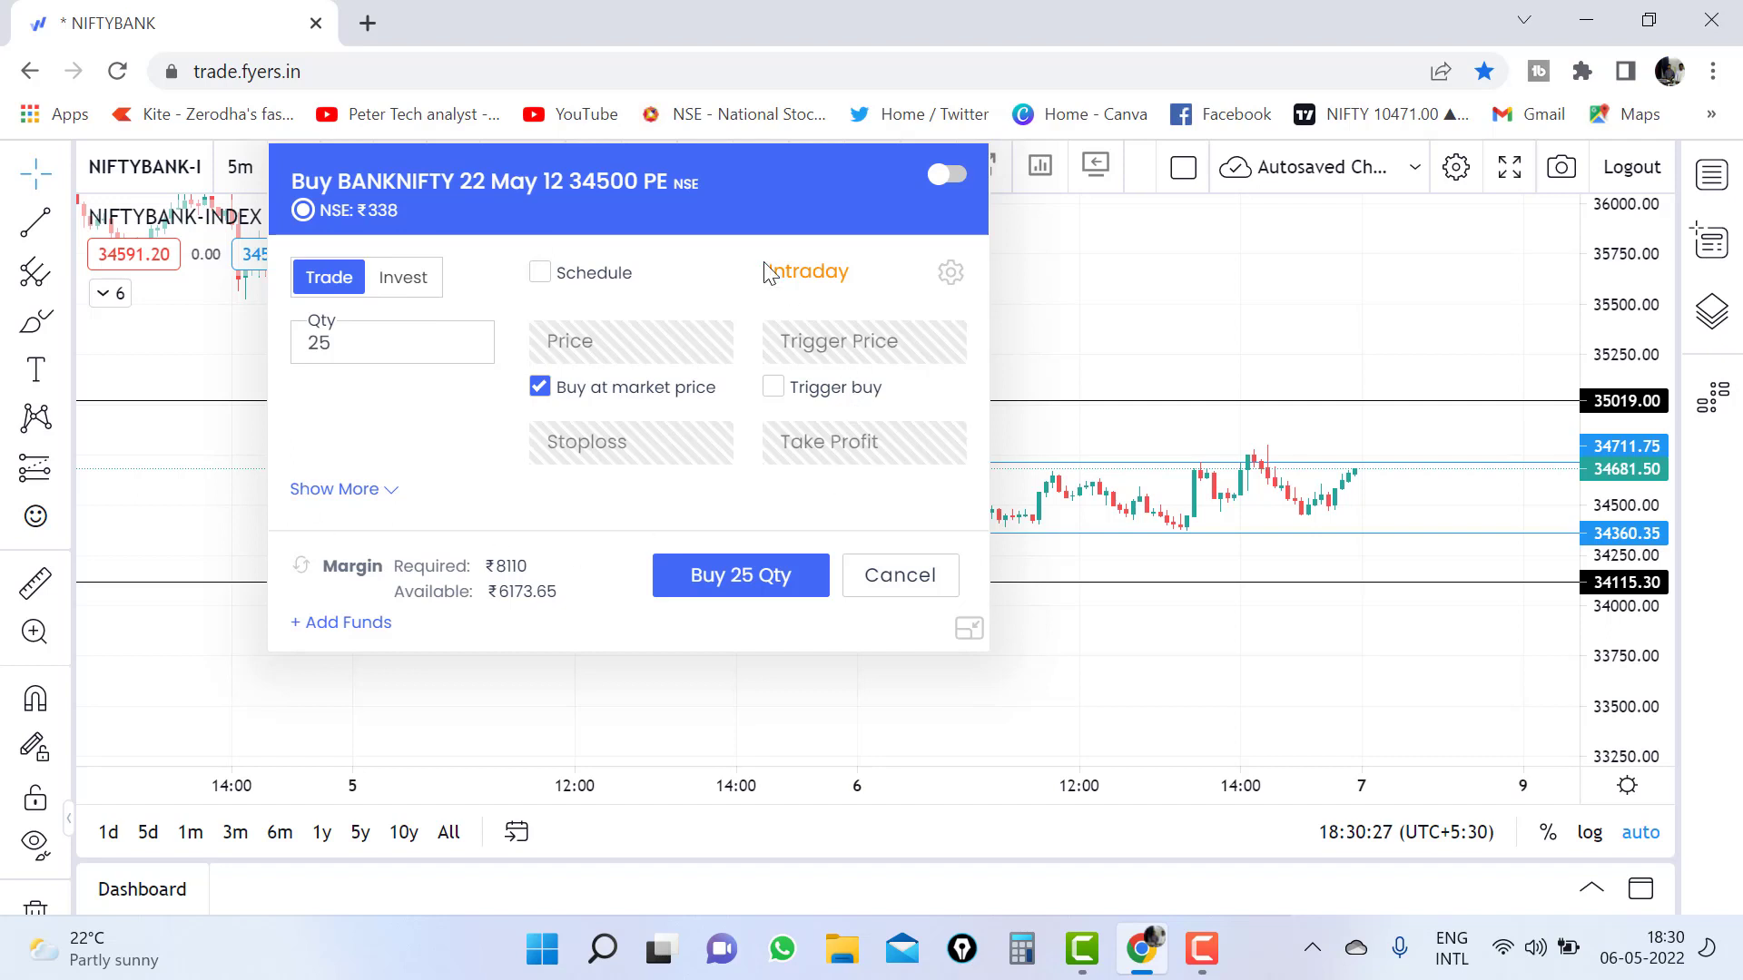
{"action": "left_click", "coordinate": [409, 278]}
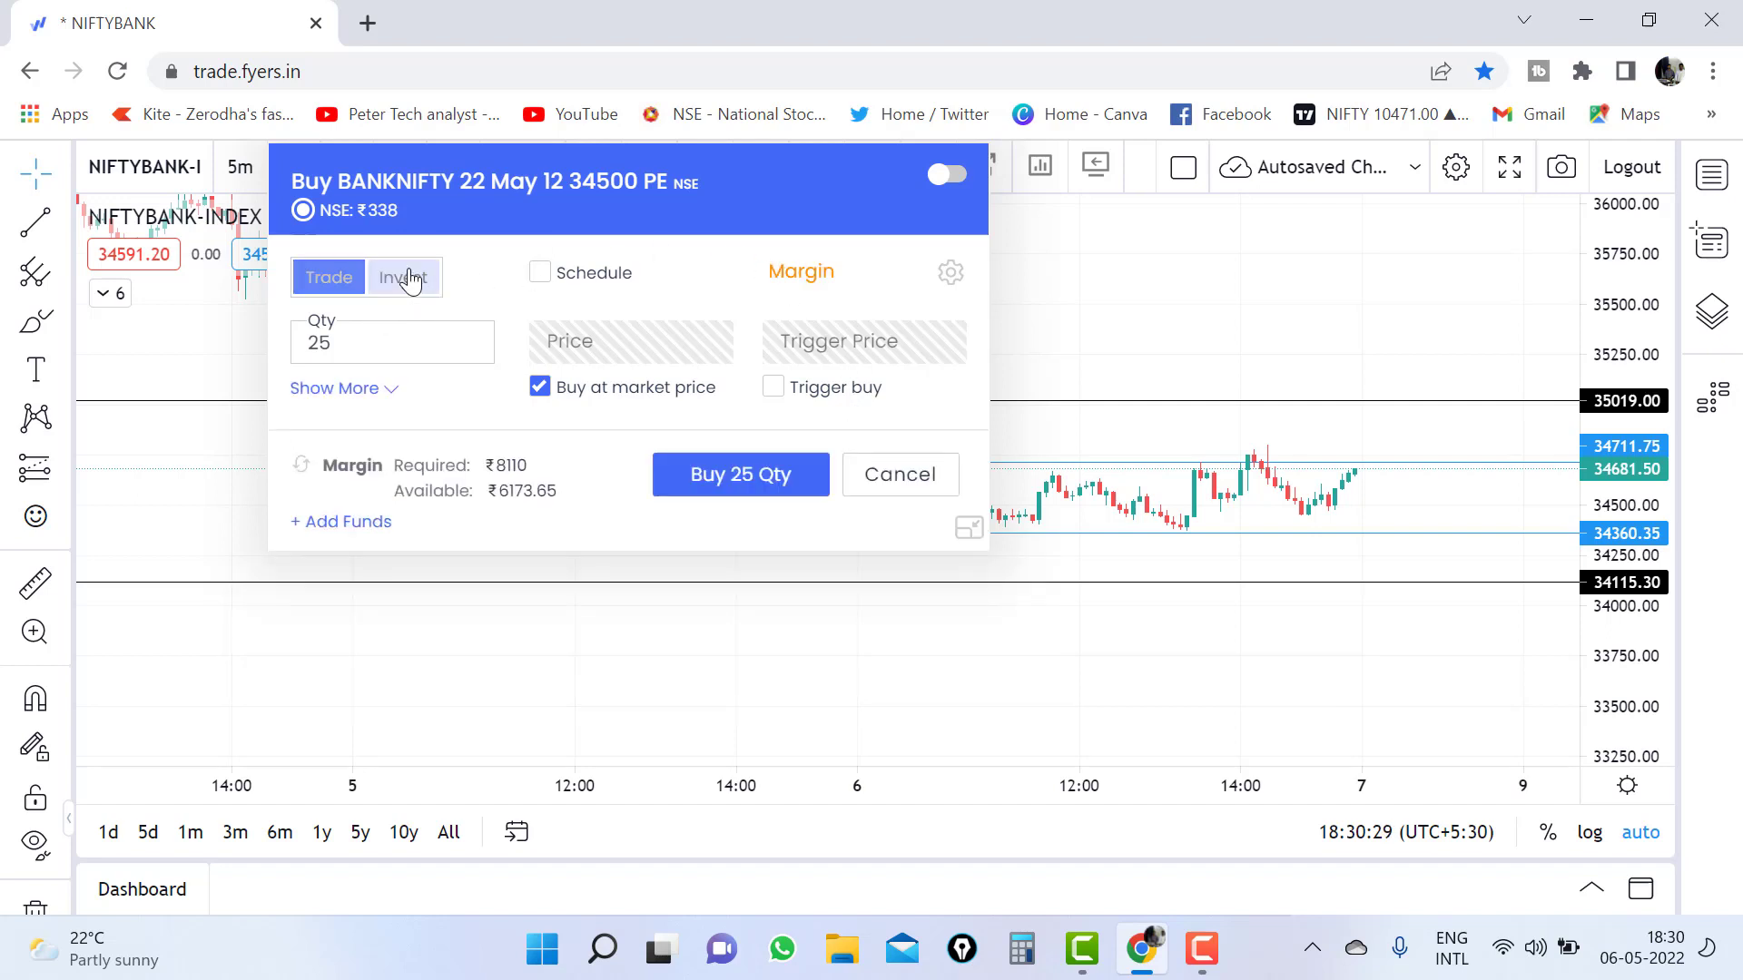
{"action": "left_click", "coordinate": [334, 281]}
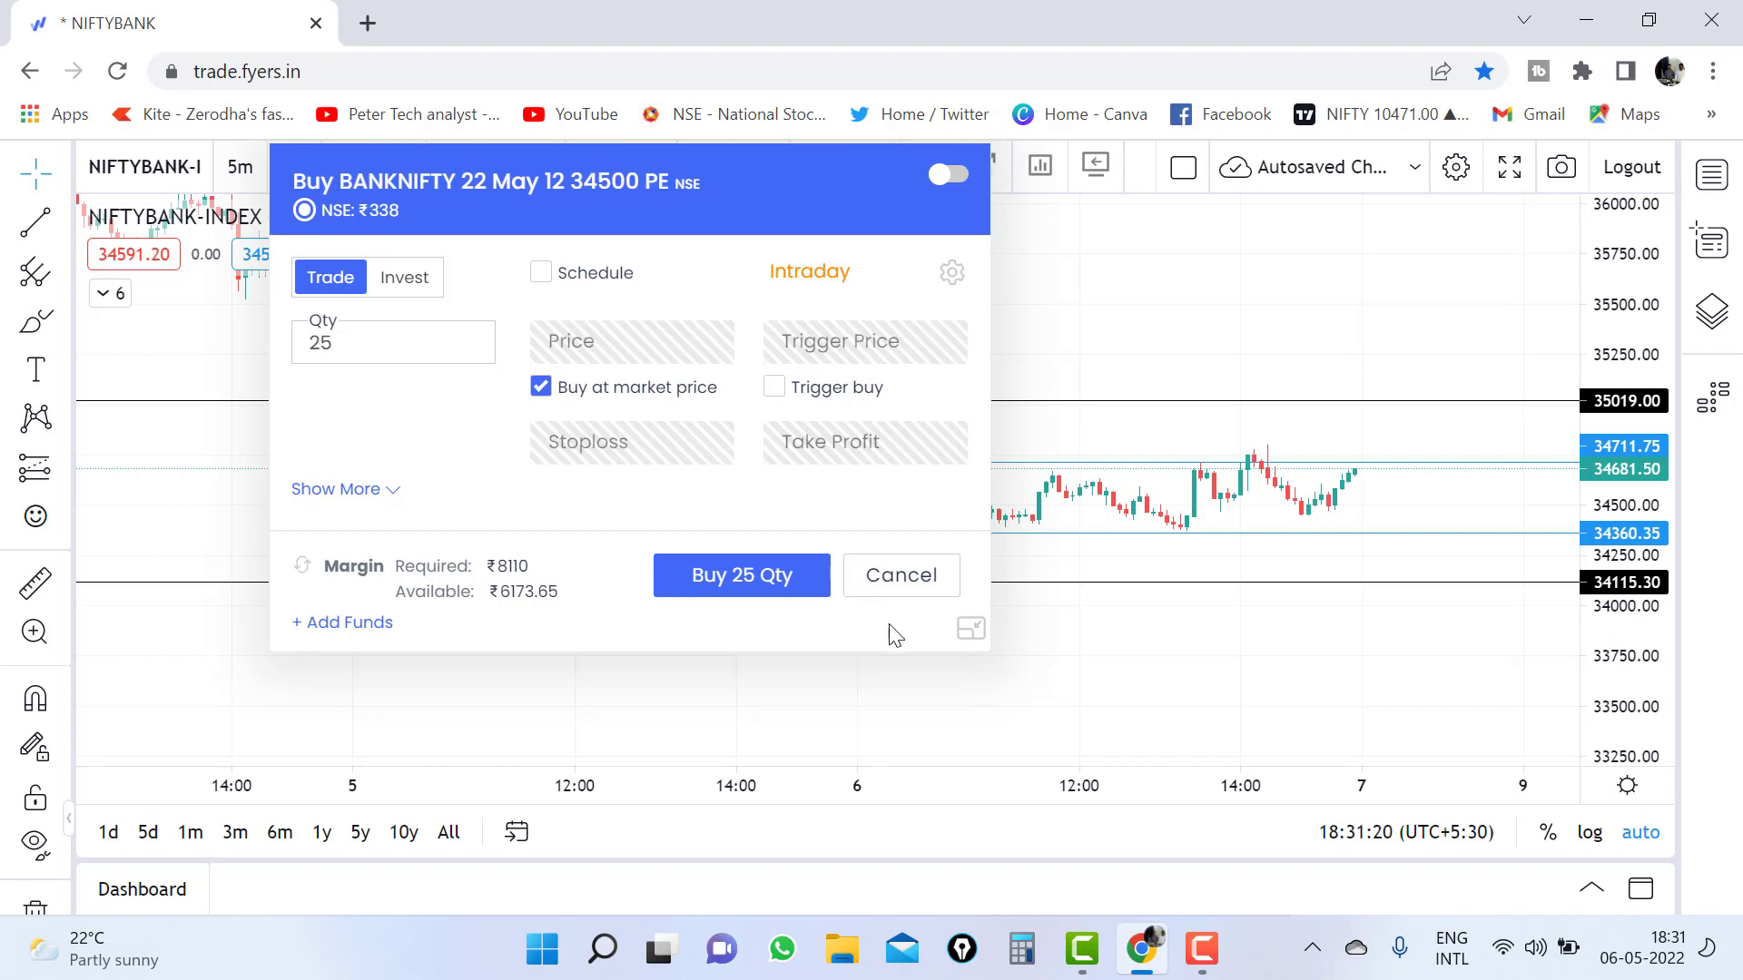
- Cancel the PE buy order, create a new basket renamed 'Strategy', and close the Baskets window
{"action": "left_click", "coordinate": [908, 581]}
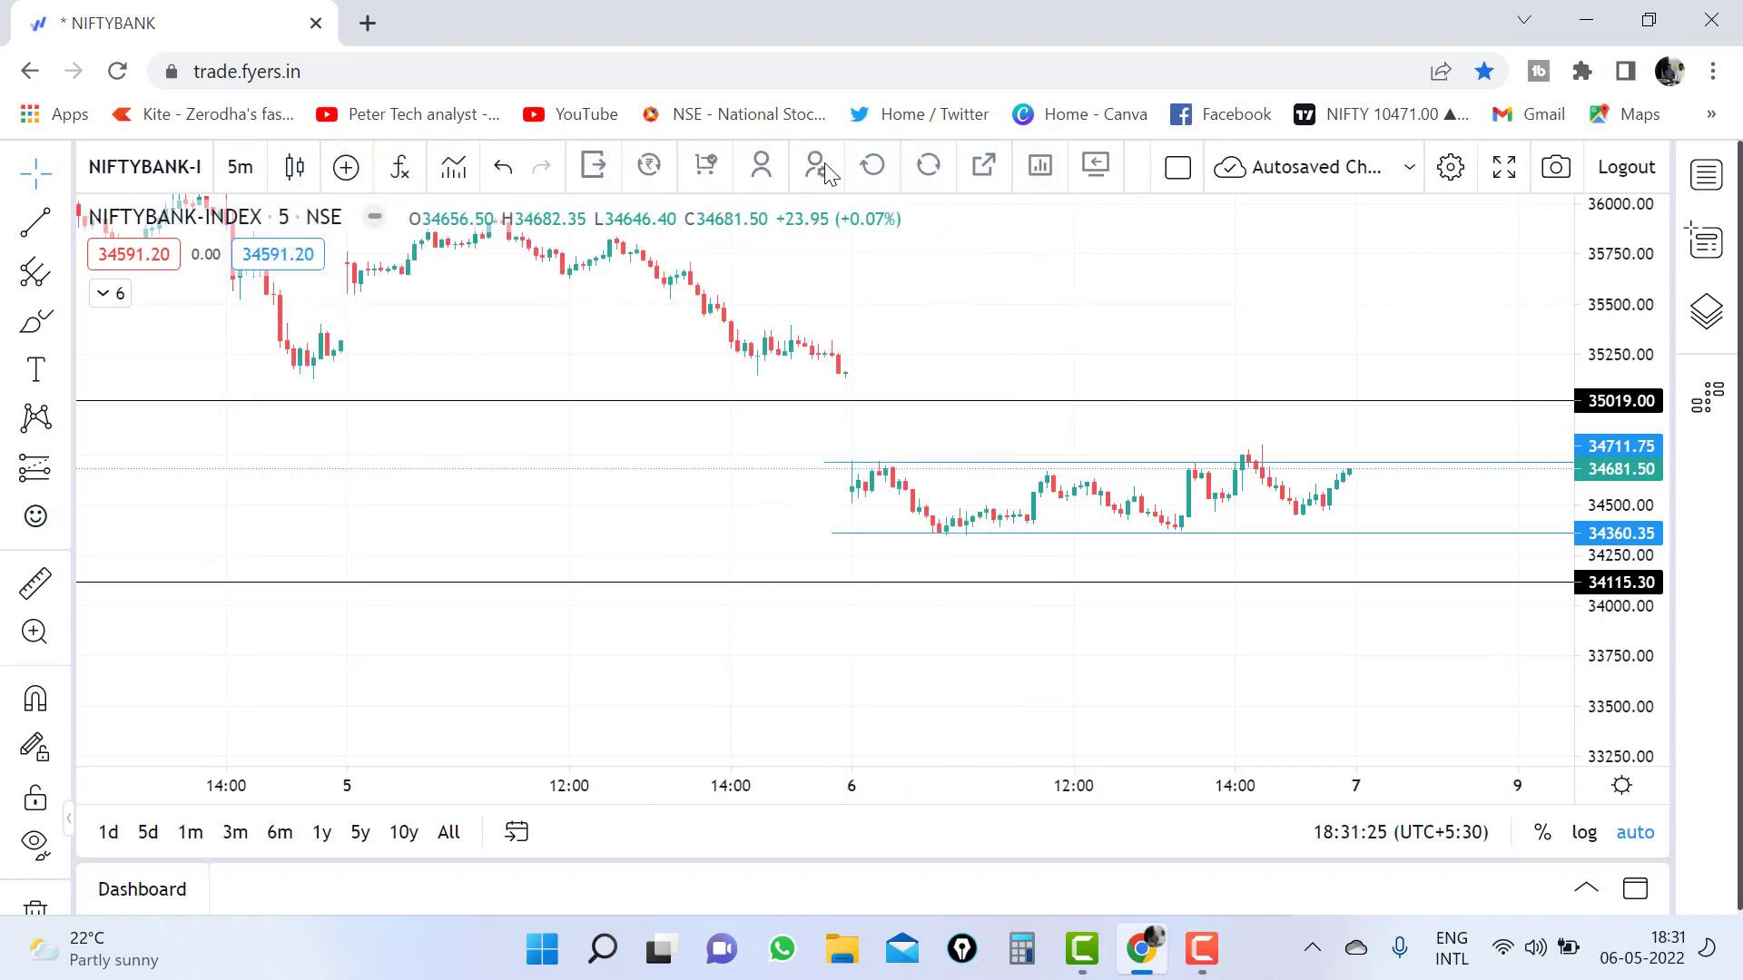
{"action": "left_click", "coordinate": [707, 173]}
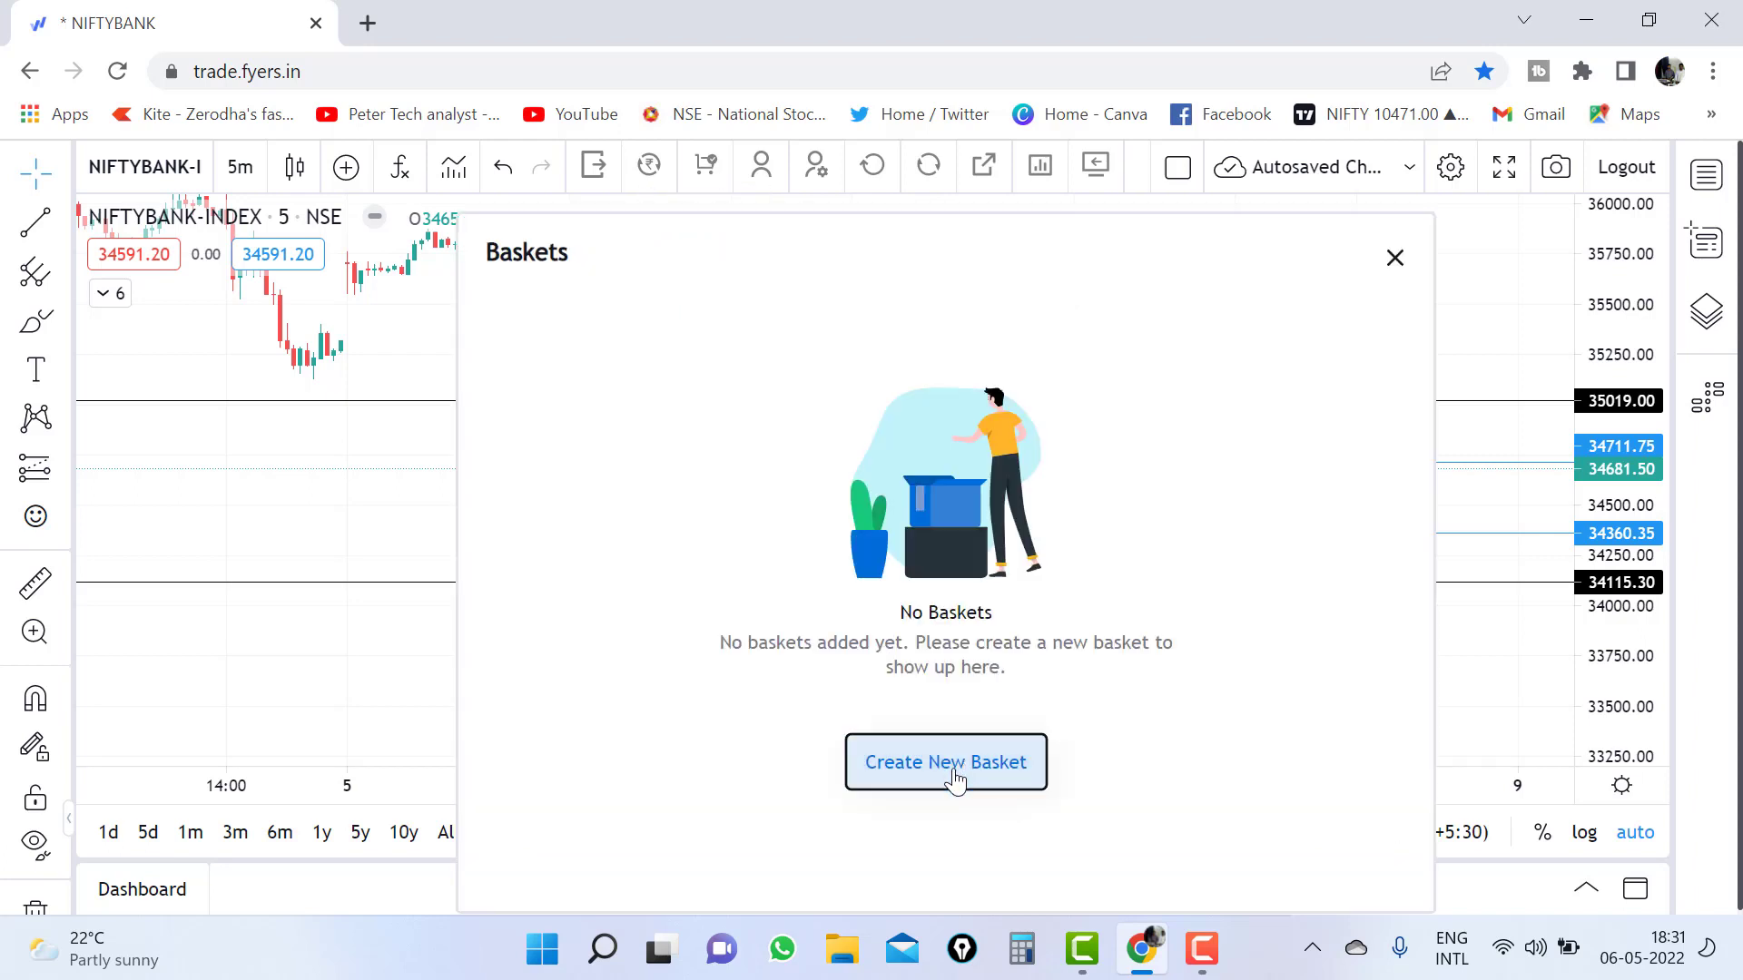
{"action": "left_click", "coordinate": [948, 778]}
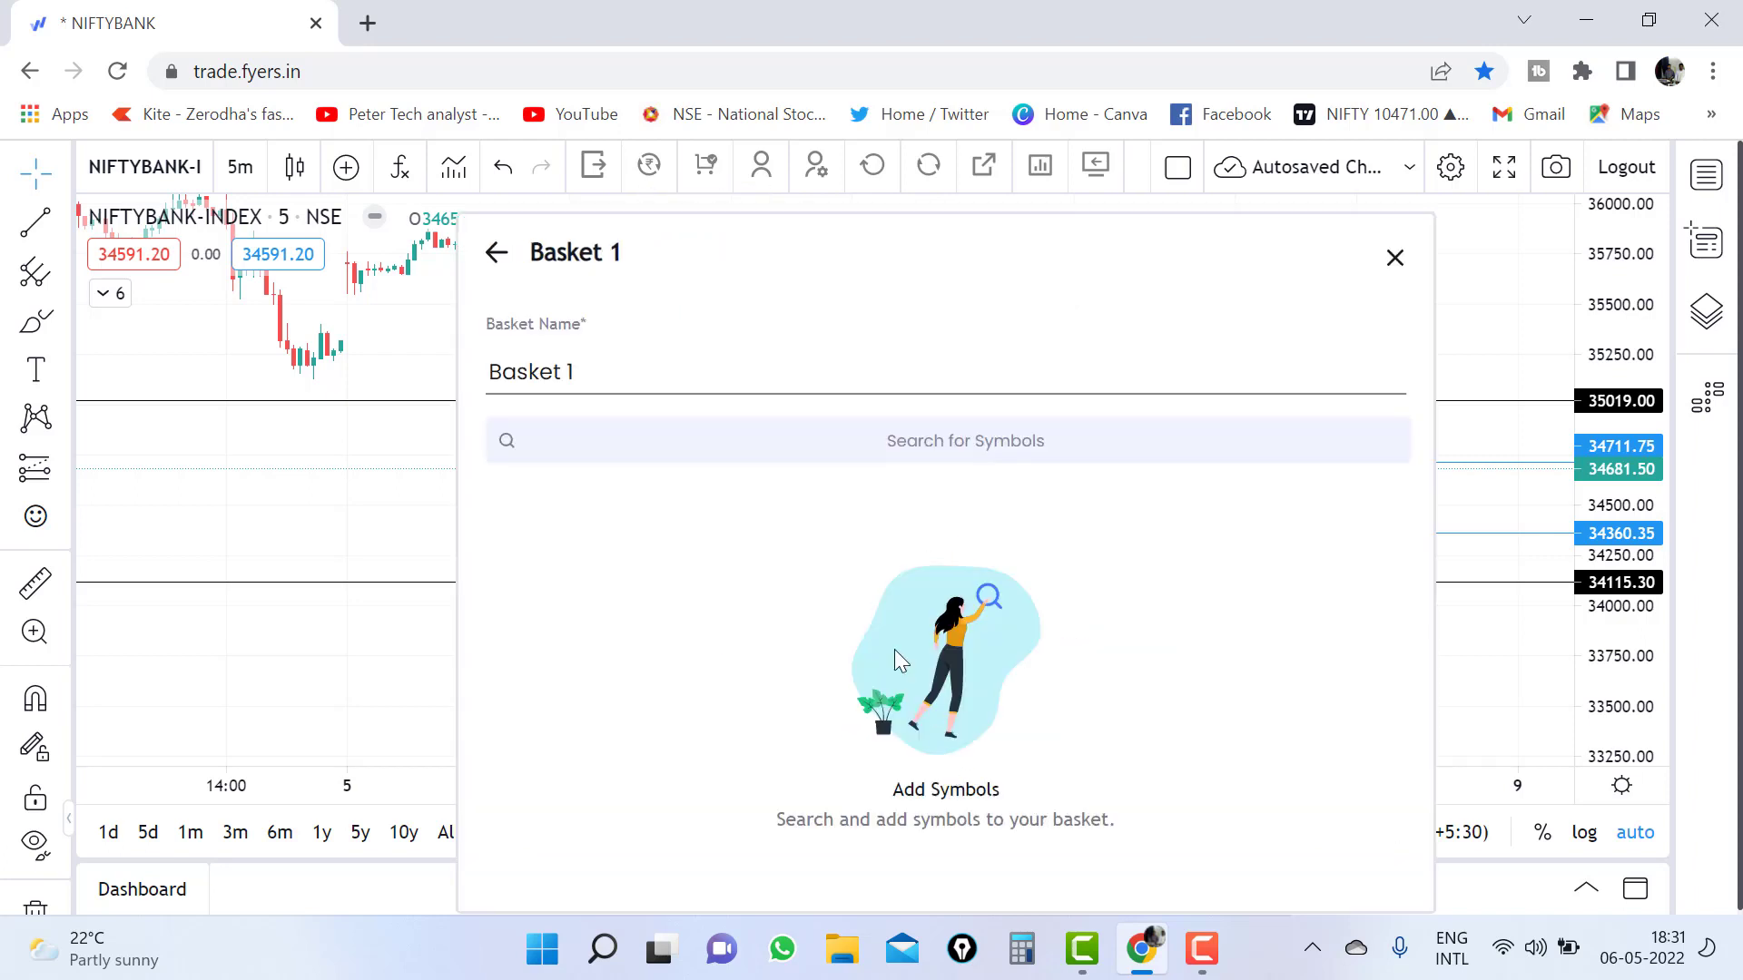
{"action": "triple_click", "coordinate": [596, 362]}
{"action": "type", "text": "Strategy"}
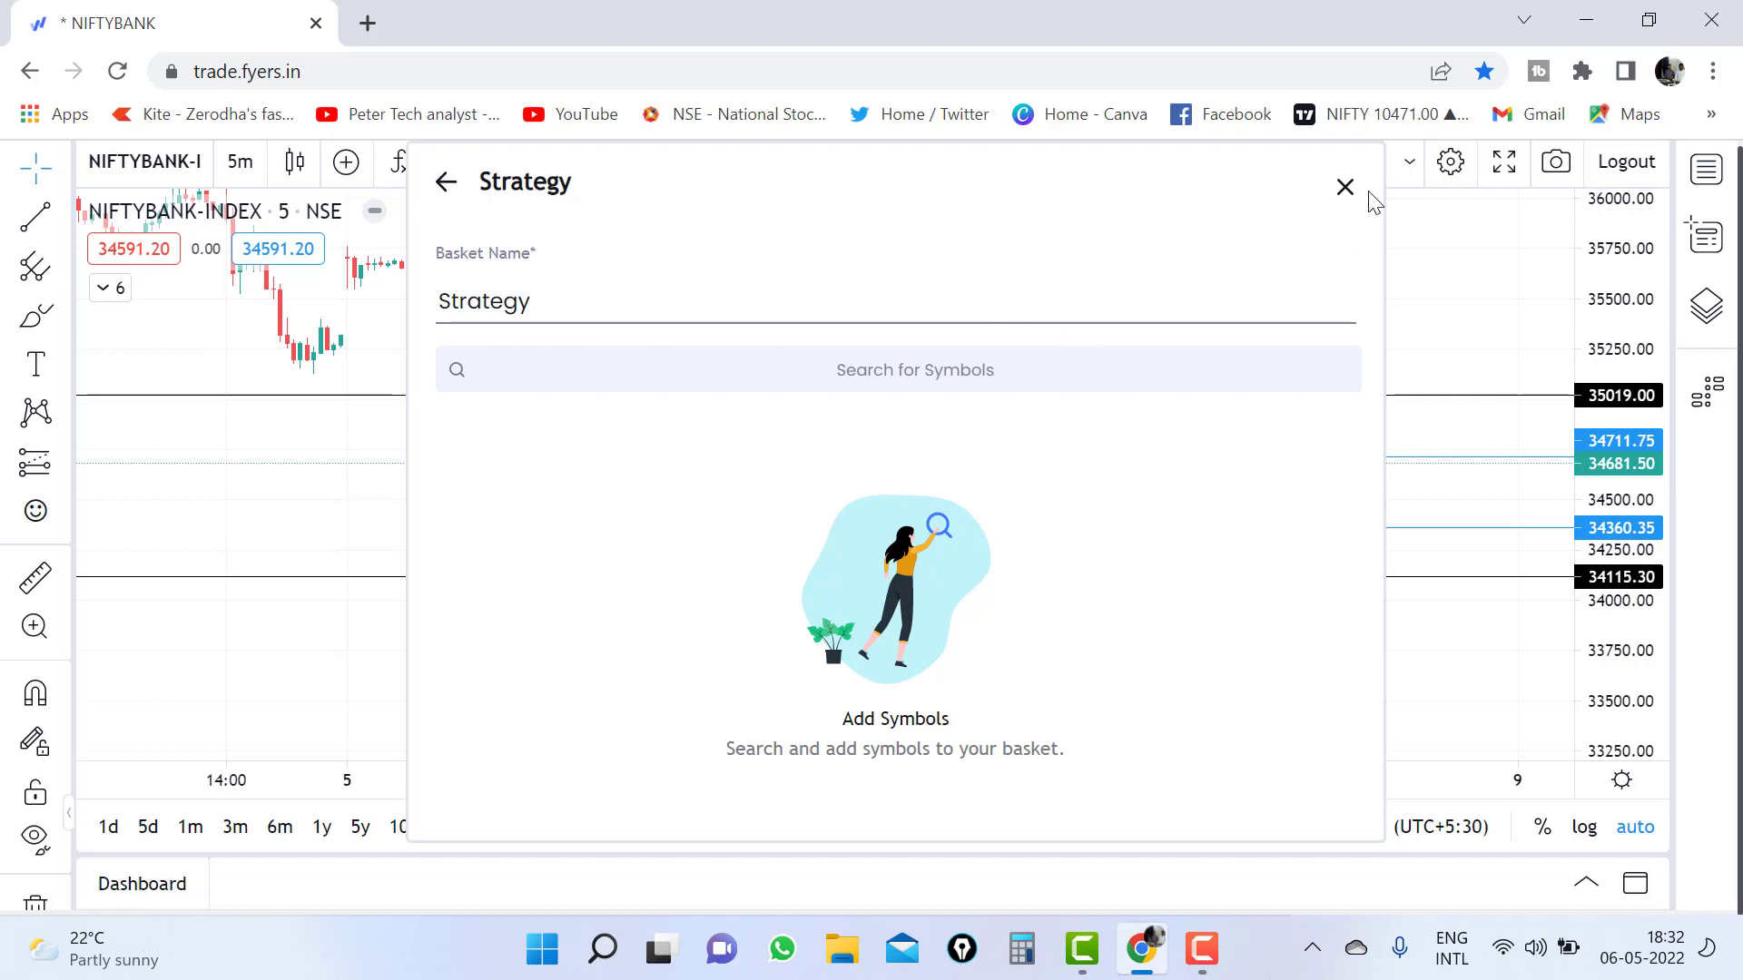
{"action": "left_click", "coordinate": [448, 185]}
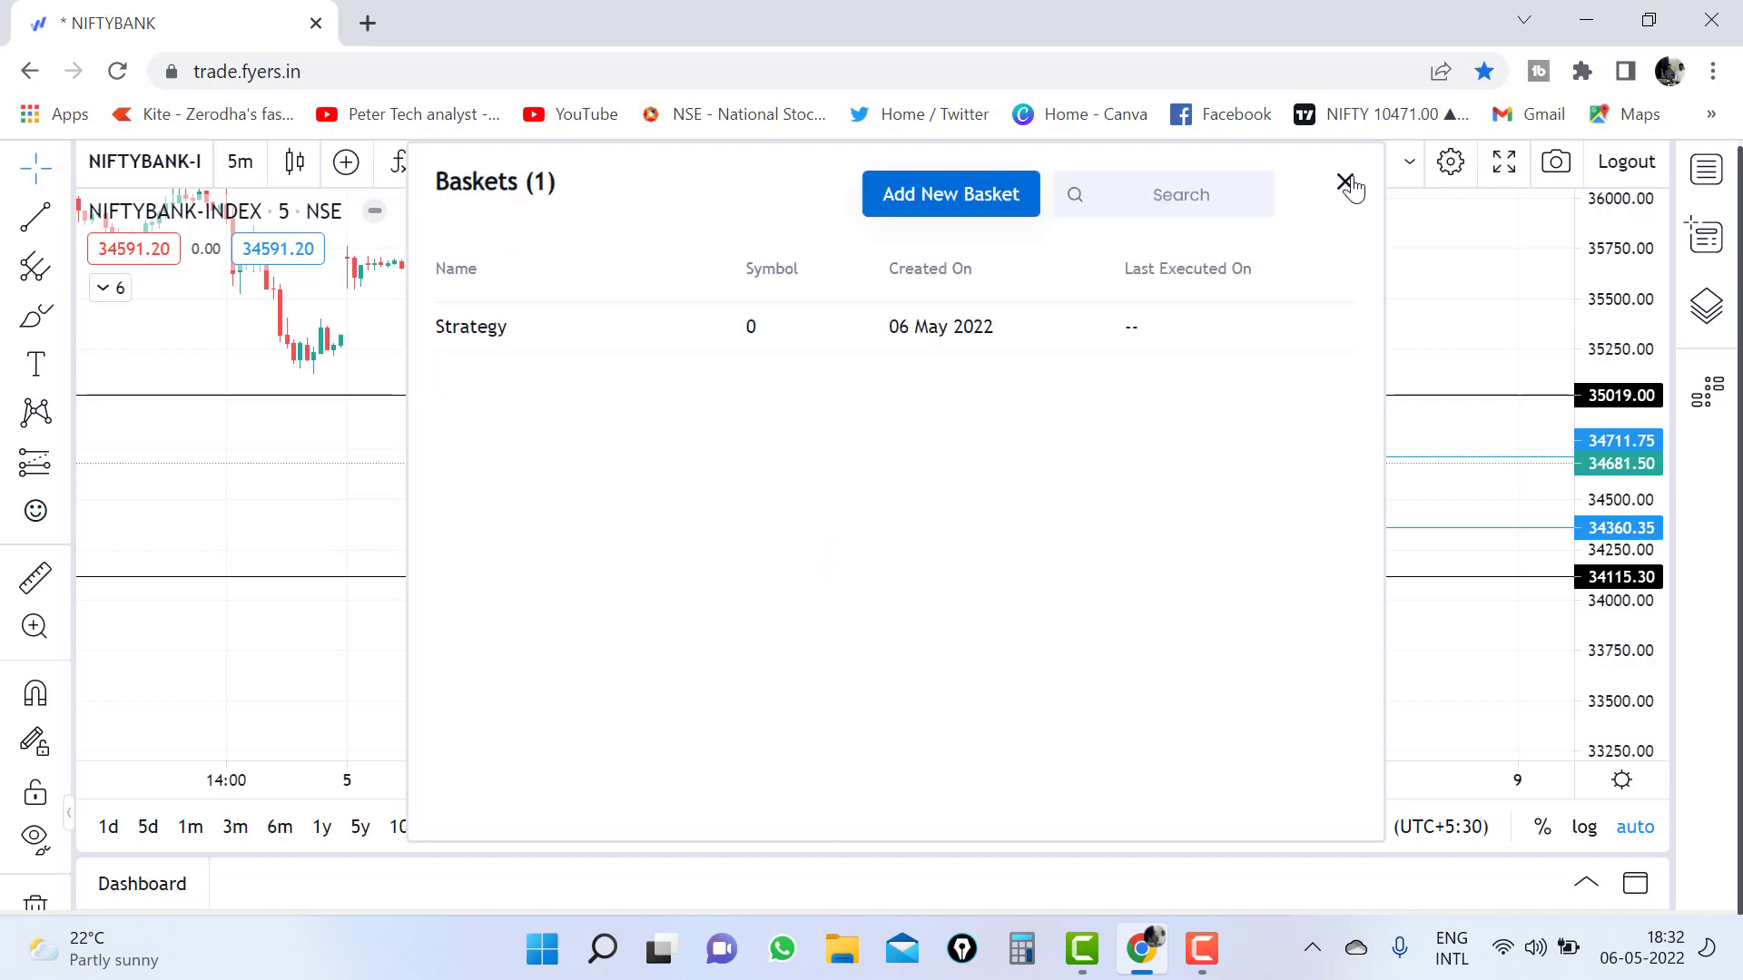
{"action": "key", "text": "Escape"}
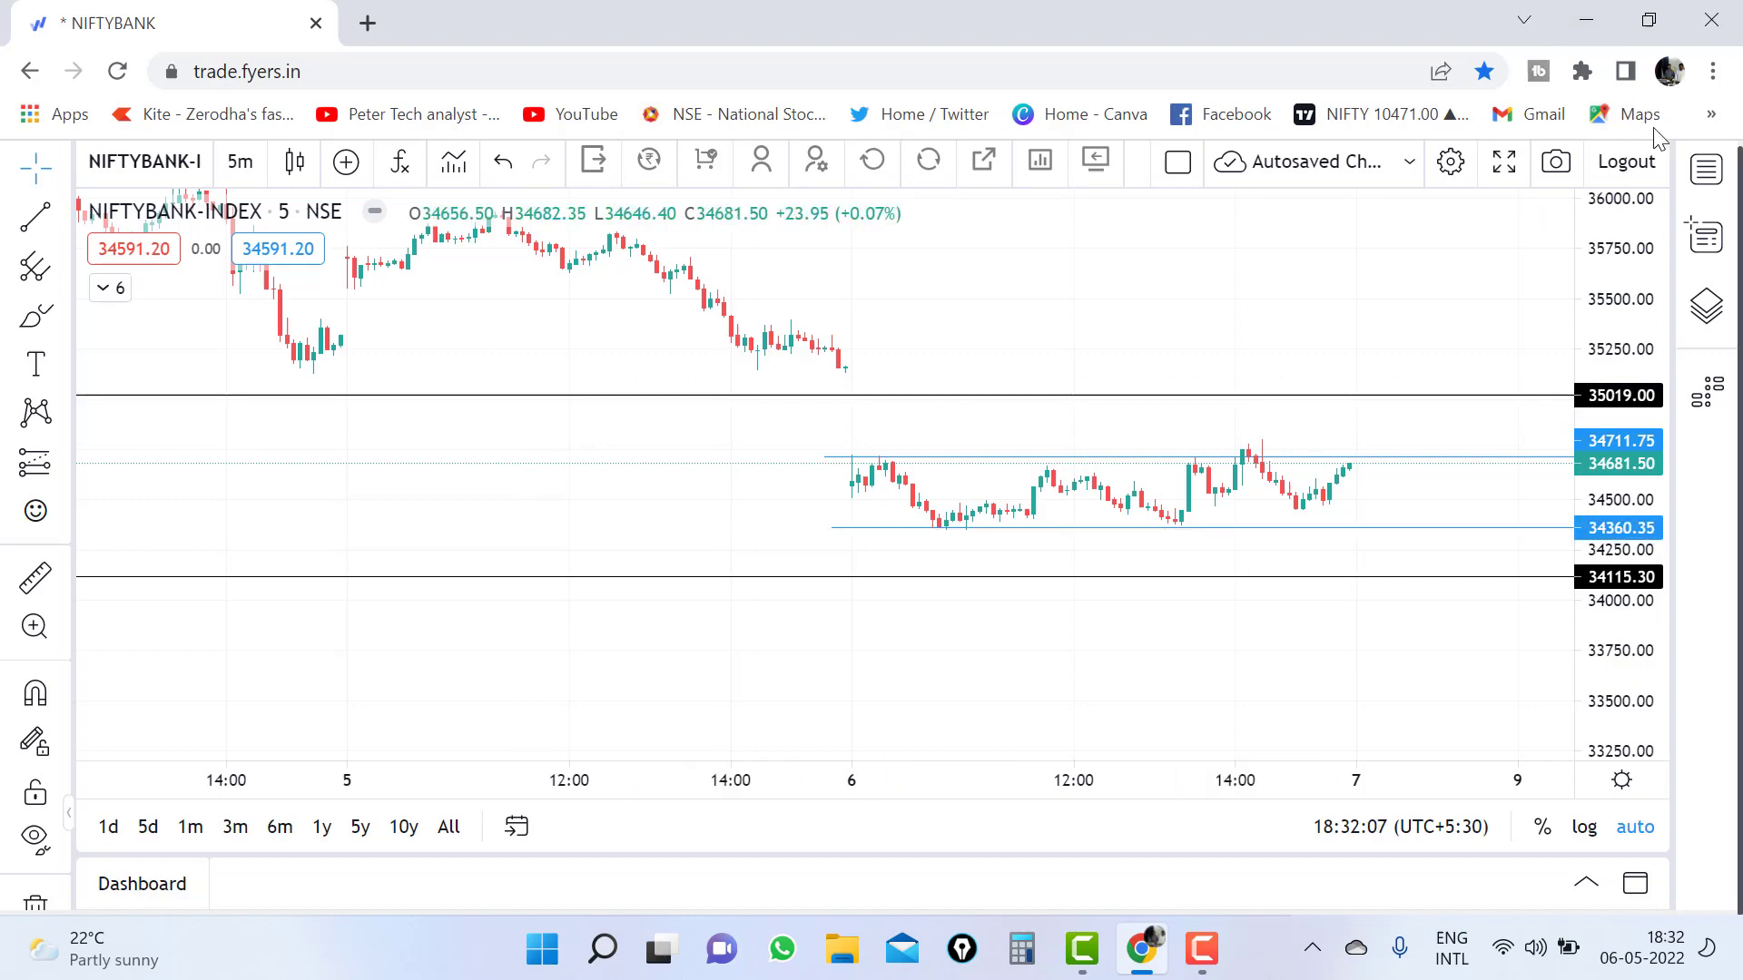
- Close the watchlist to widen the NIFTYBANK chart and bring up the chart's context menu
{"action": "left_click", "coordinate": [1706, 171]}
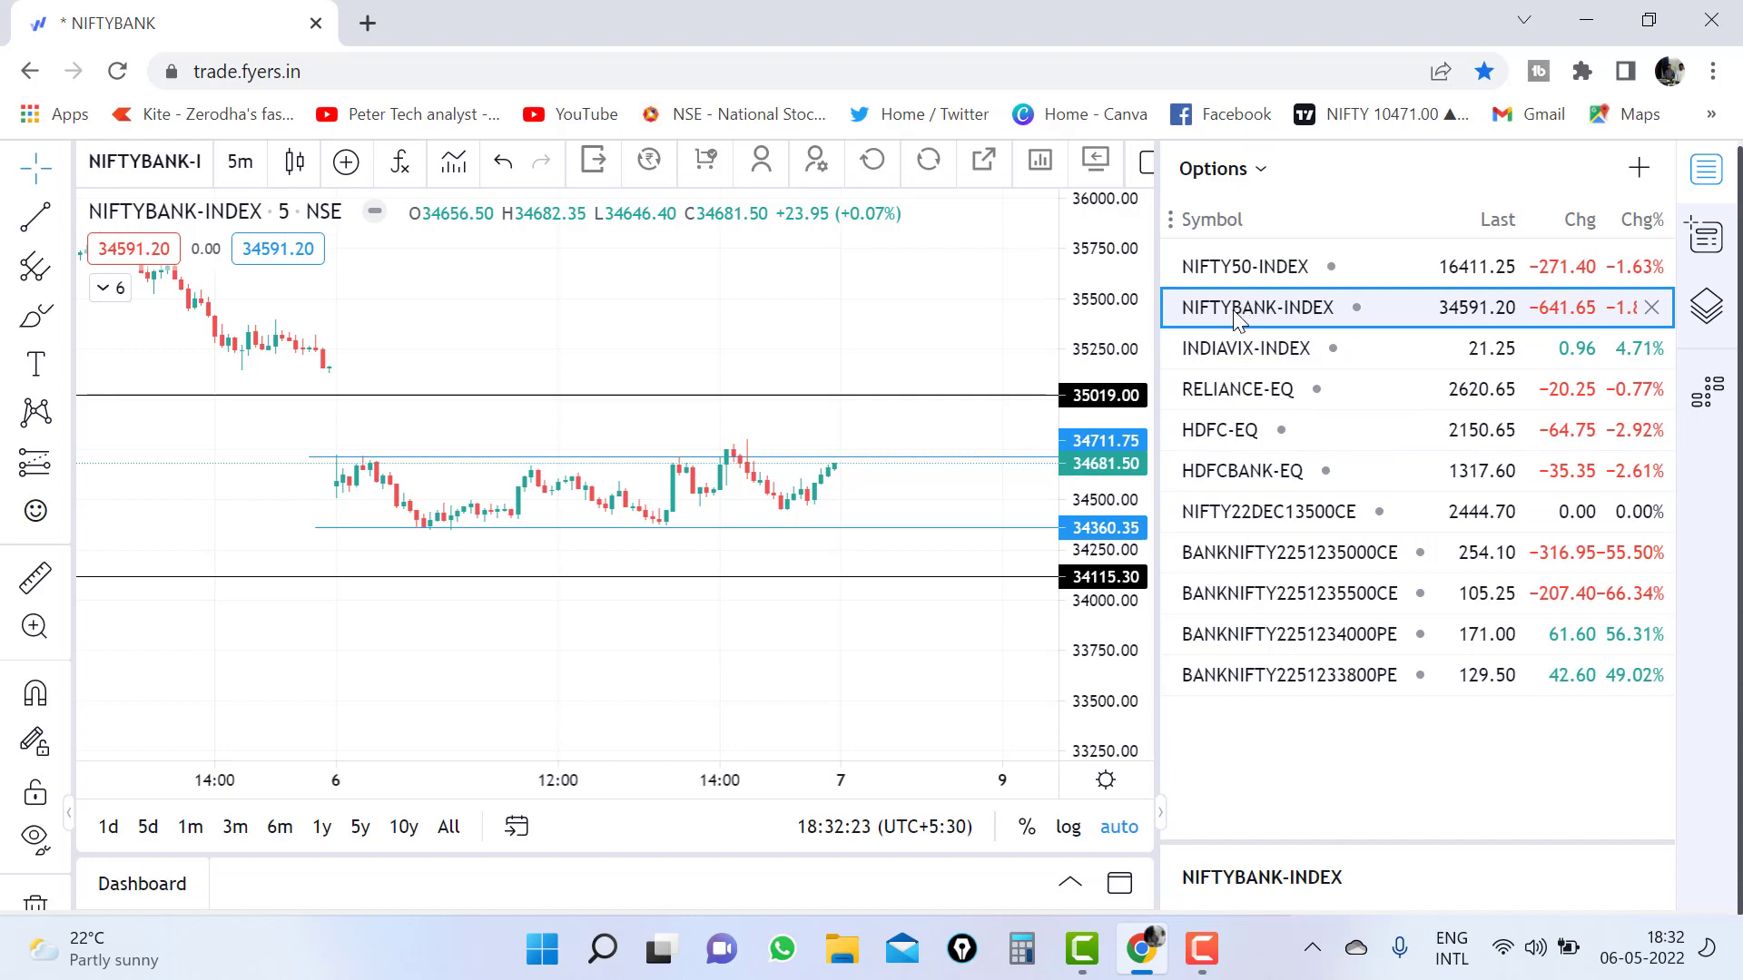
{"action": "left_click", "coordinate": [1706, 173]}
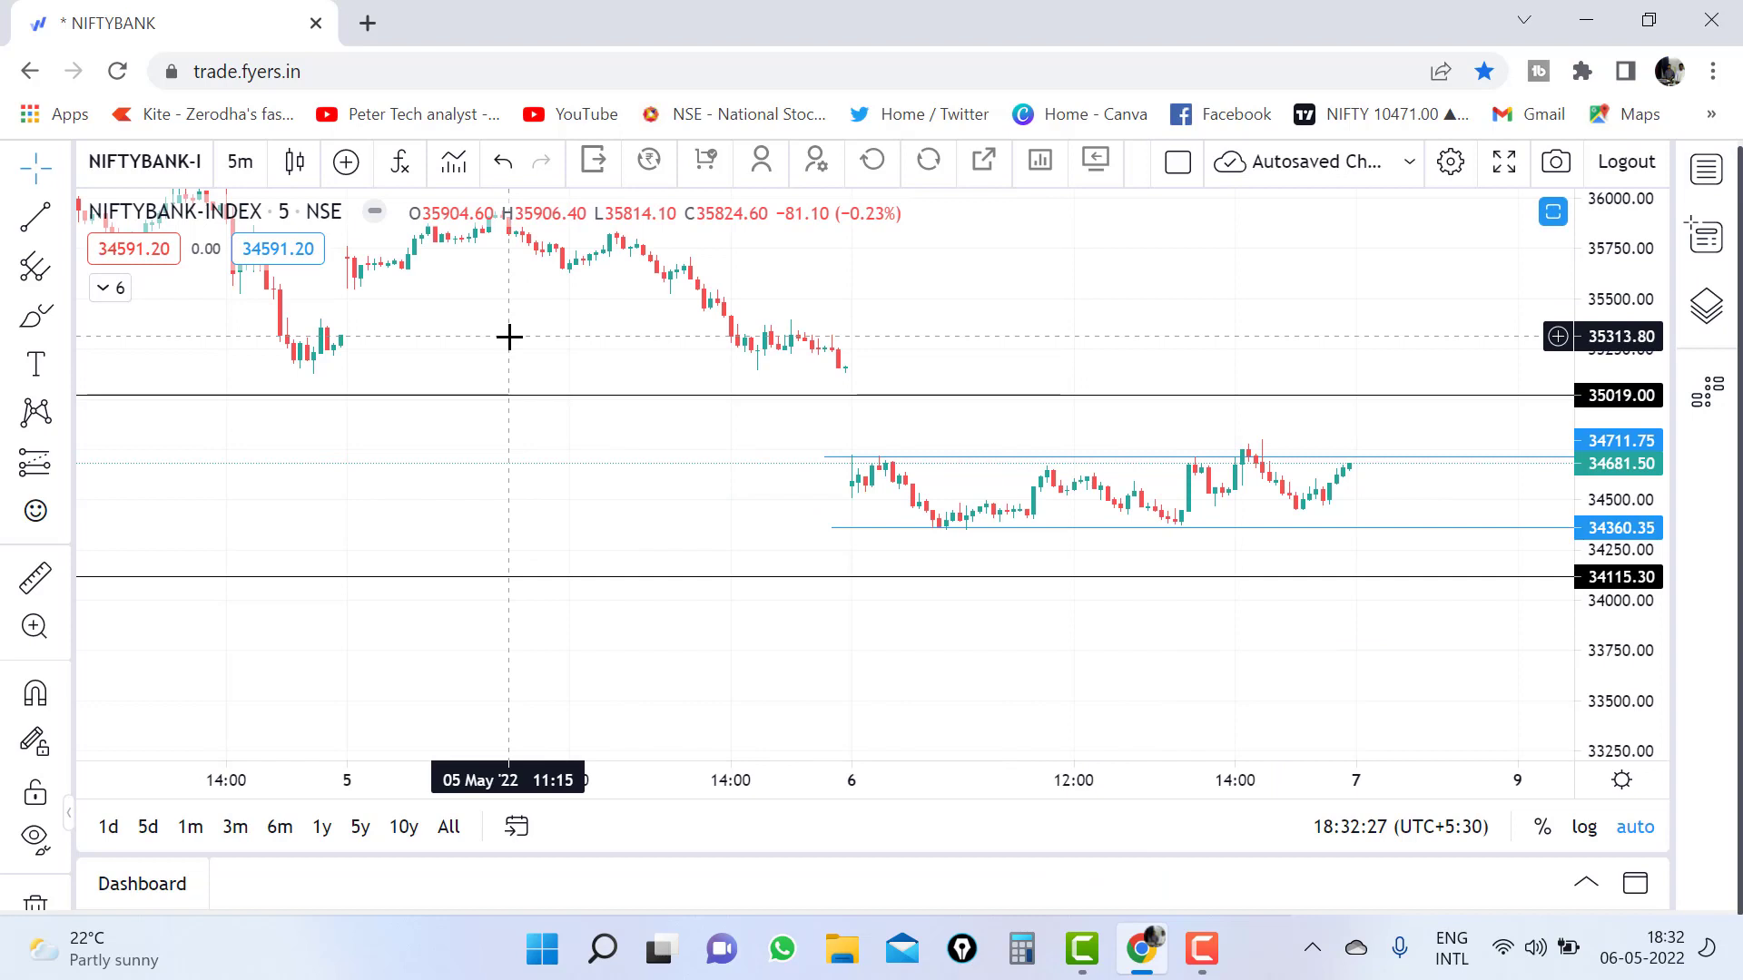
{"action": "right_click", "coordinate": [468, 331]}
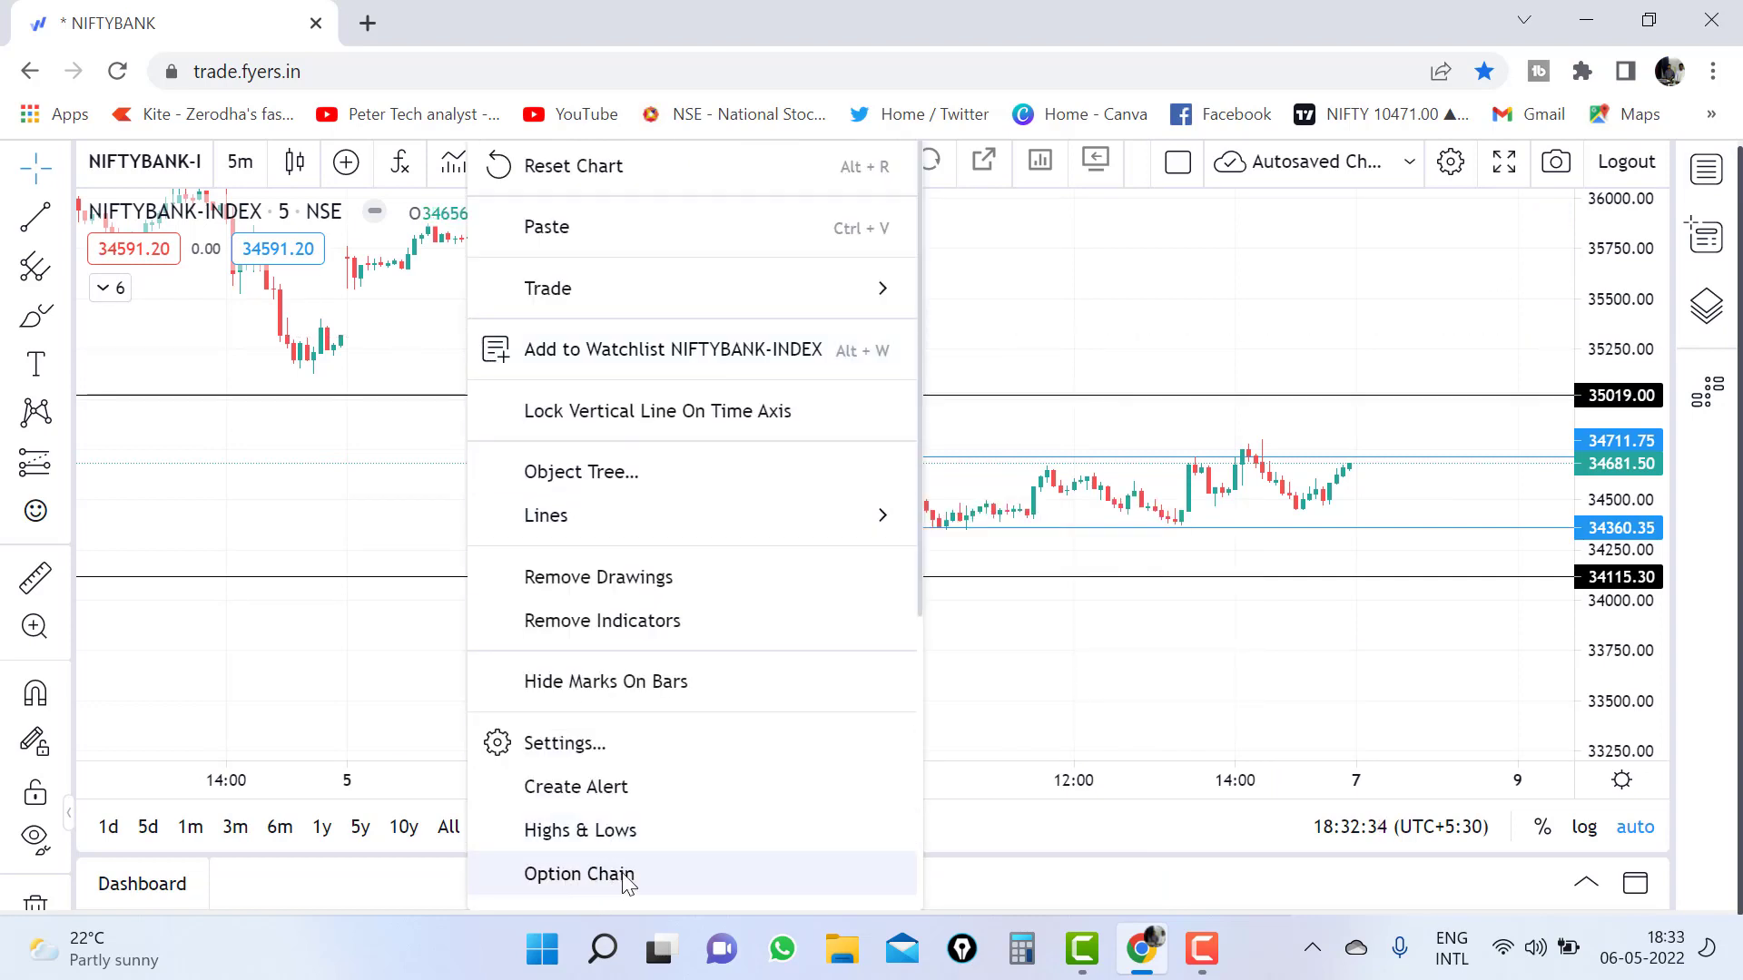
- Open the BANKNIFTY option chain showing 30 strikes above and 30 below the ATM strike
{"action": "left_click", "coordinate": [576, 876]}
{"action": "scroll", "coordinate": [548, 803], "scroll_direction": "down", "scroll_amount": 3}
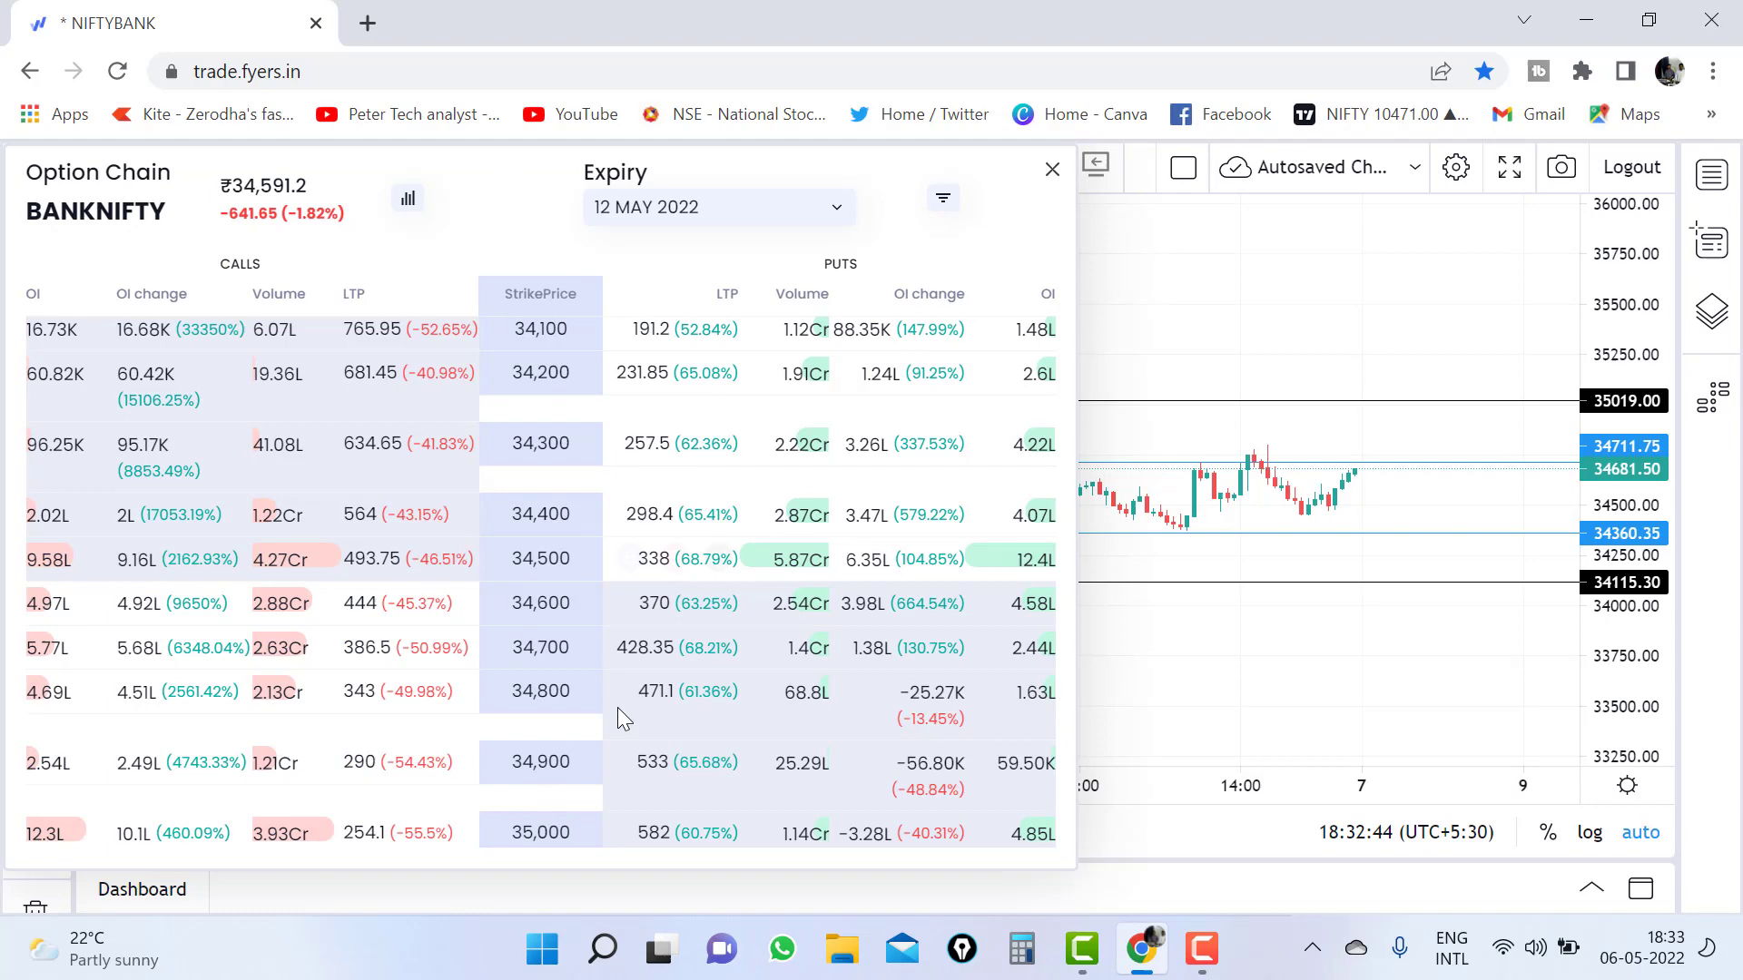
{"action": "left_click", "coordinate": [943, 200]}
{"action": "left_click", "coordinate": [910, 257]}
{"action": "left_click", "coordinate": [910, 358]}
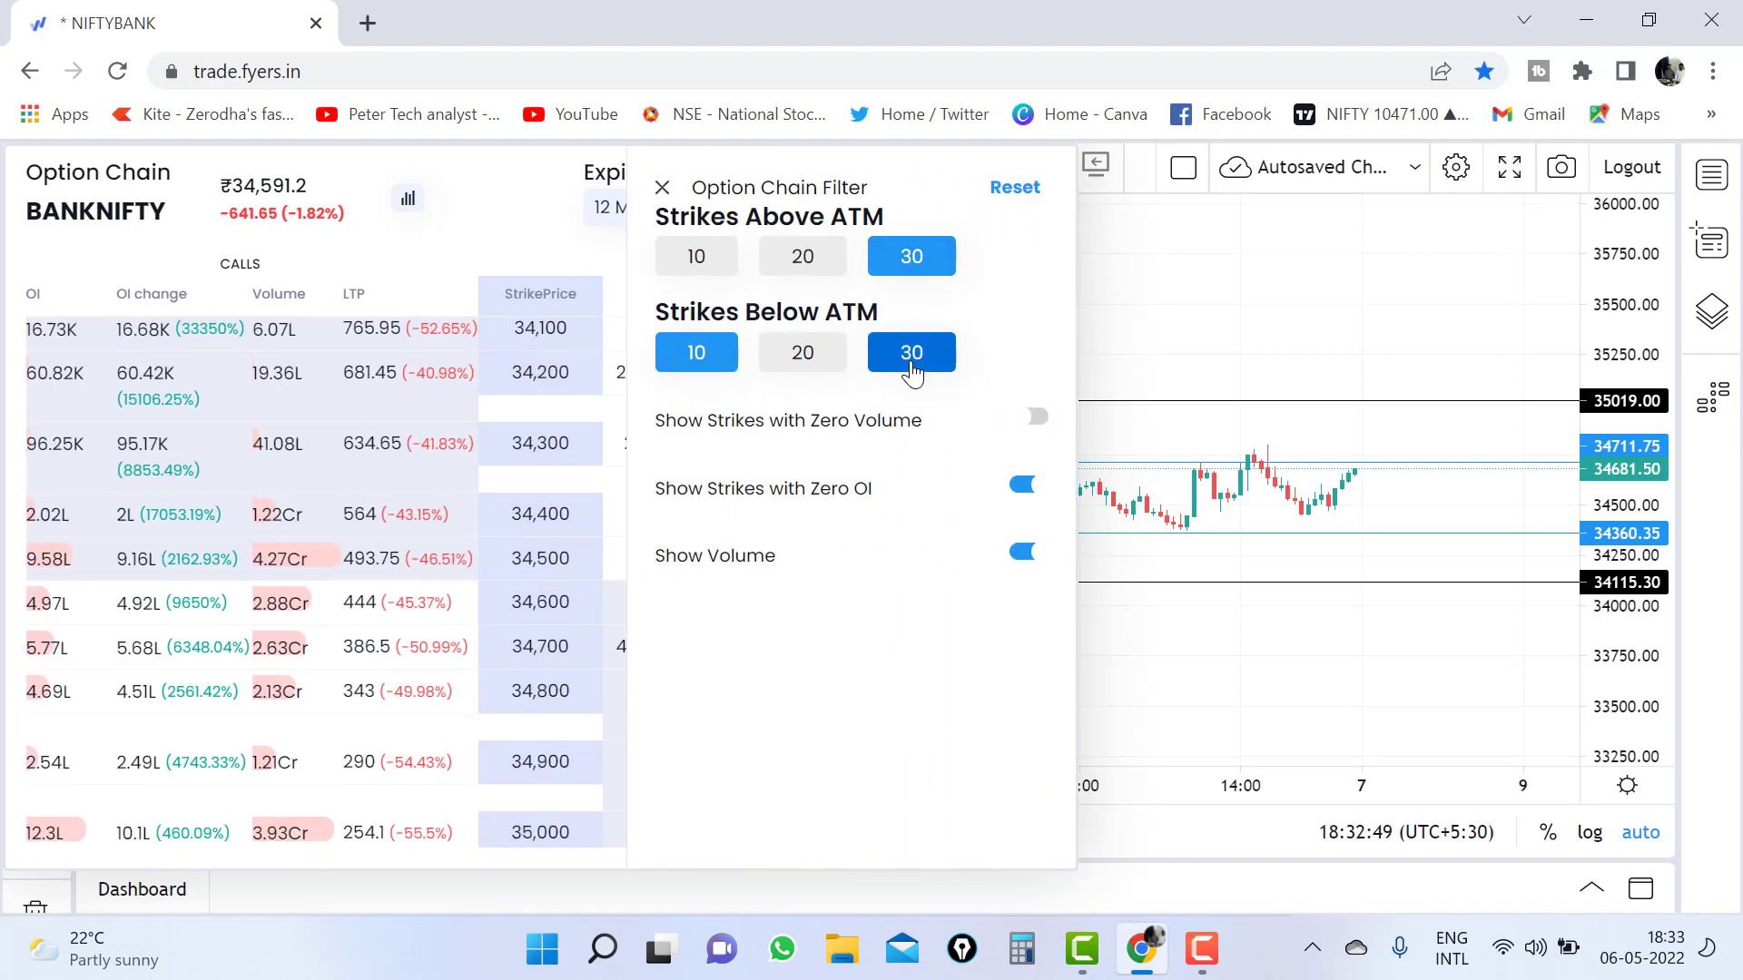
{"action": "left_click", "coordinate": [662, 187]}
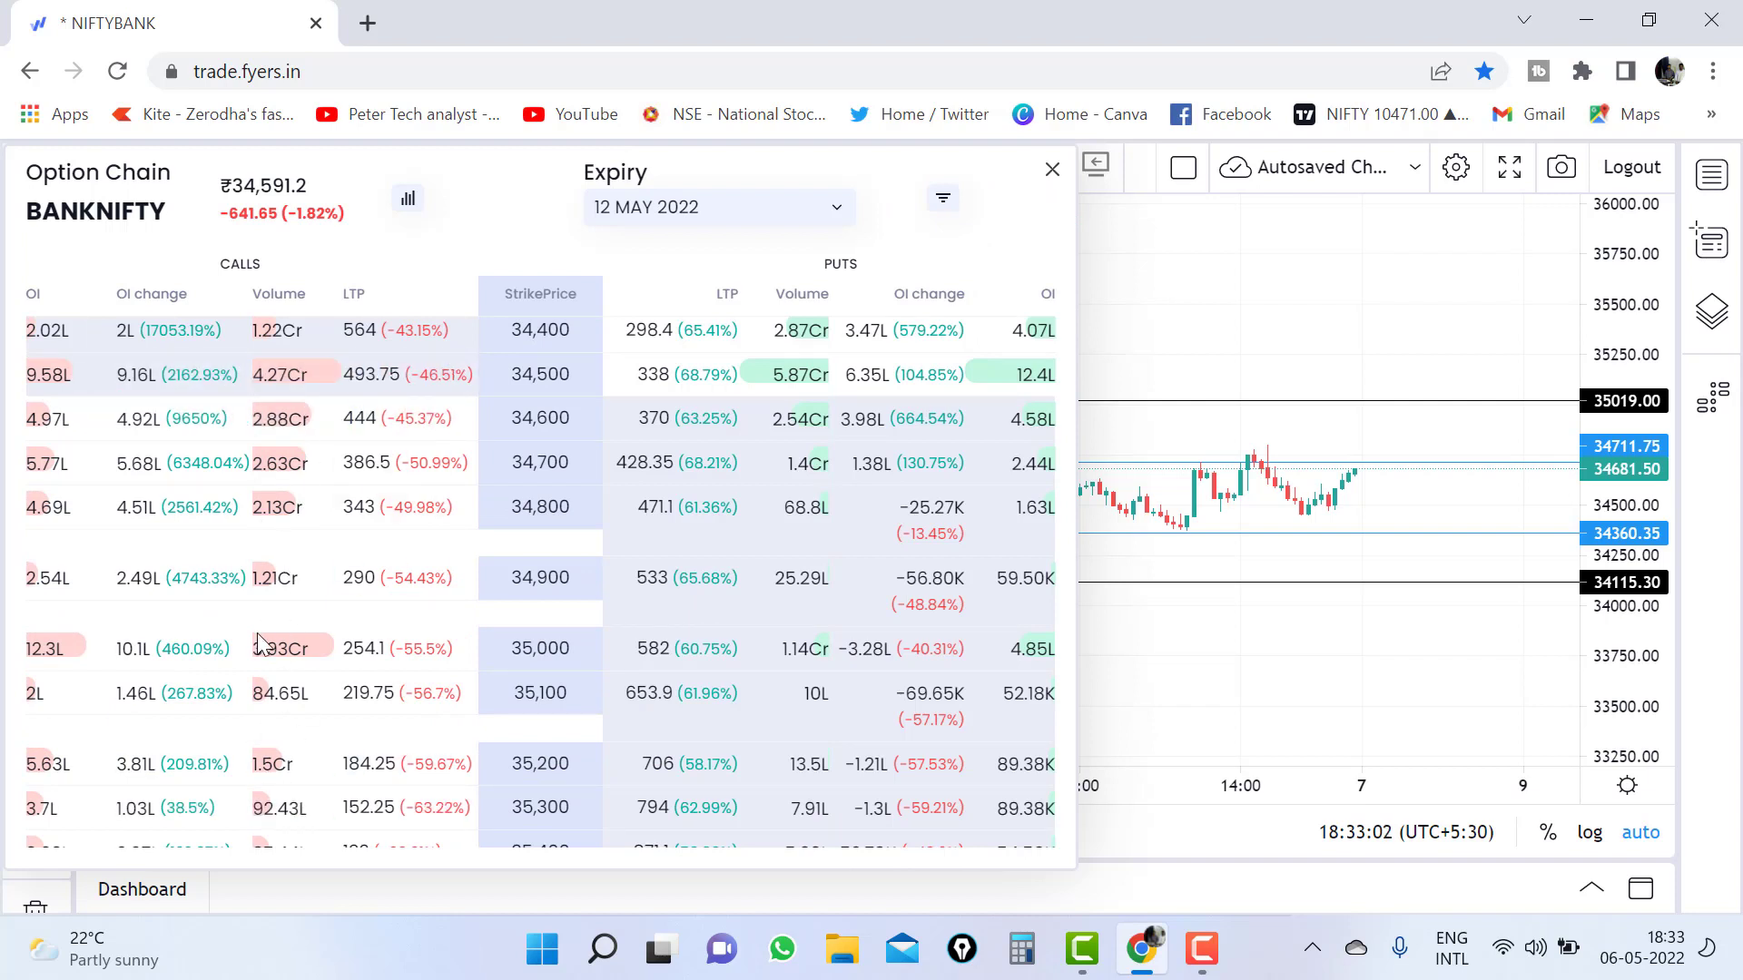
- Scroll the option chain to bring the 34,500 strike row into view
{"action": "mouse_move", "coordinate": [262, 644]}
{"action": "scroll", "coordinate": [262, 646], "scroll_direction": "up", "scroll_amount": 2}
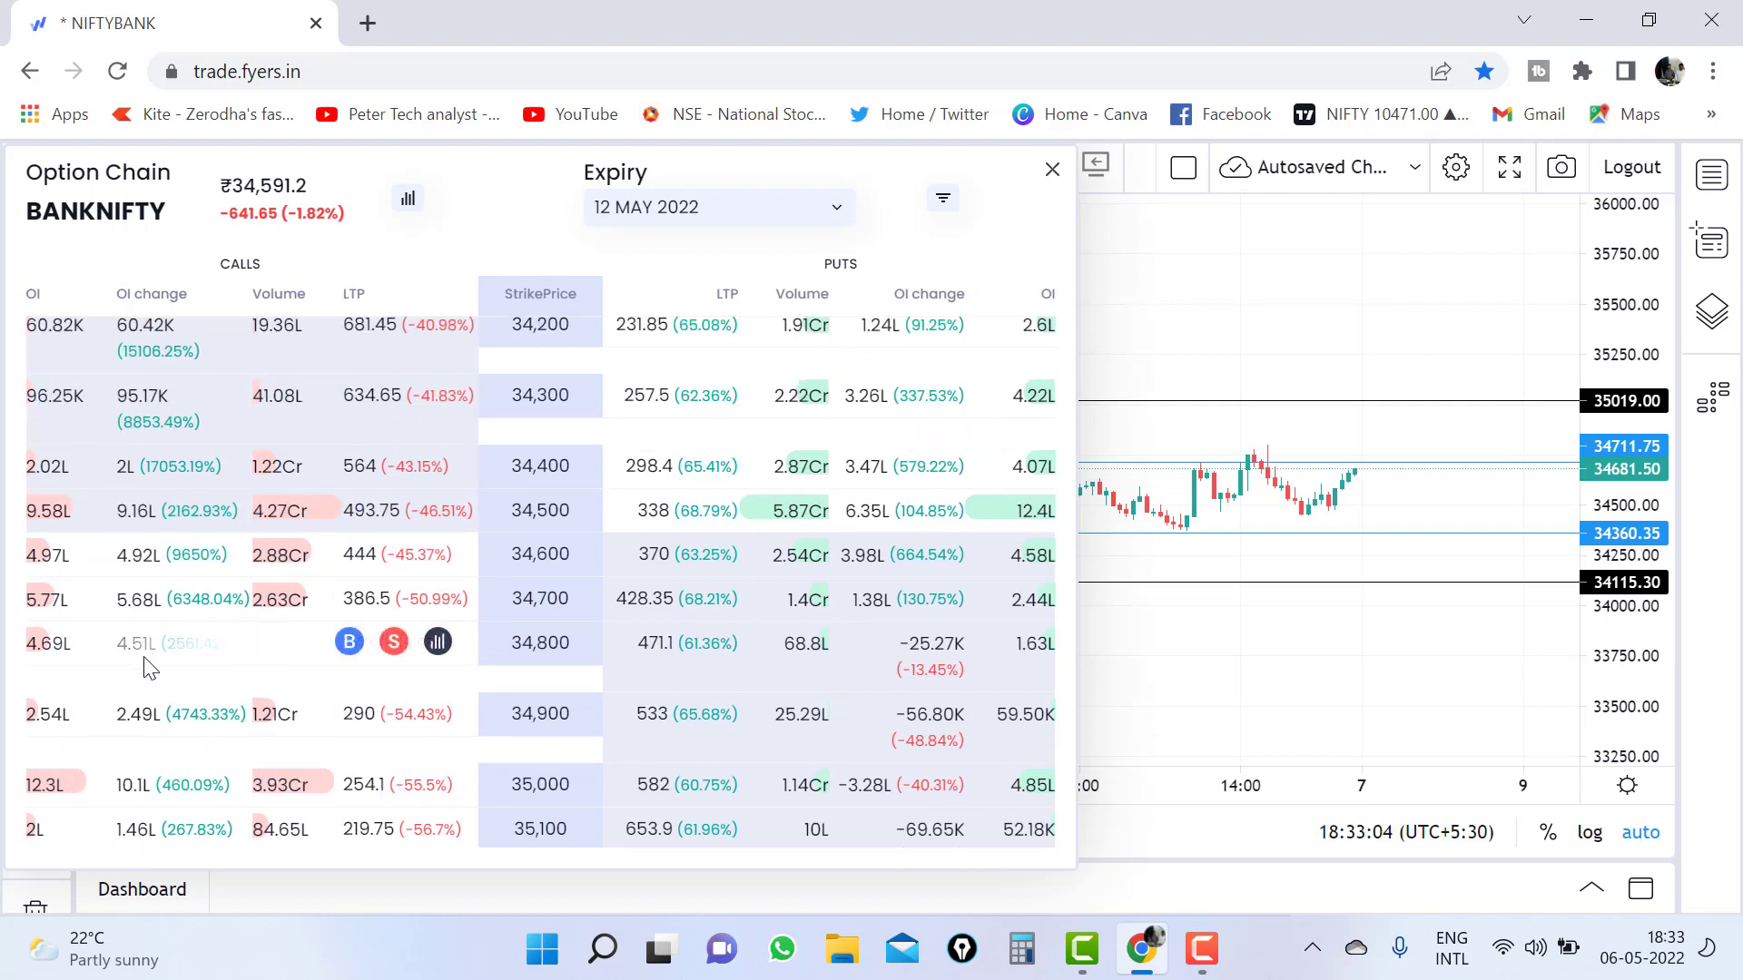
{"action": "mouse_move", "coordinate": [262, 605]}
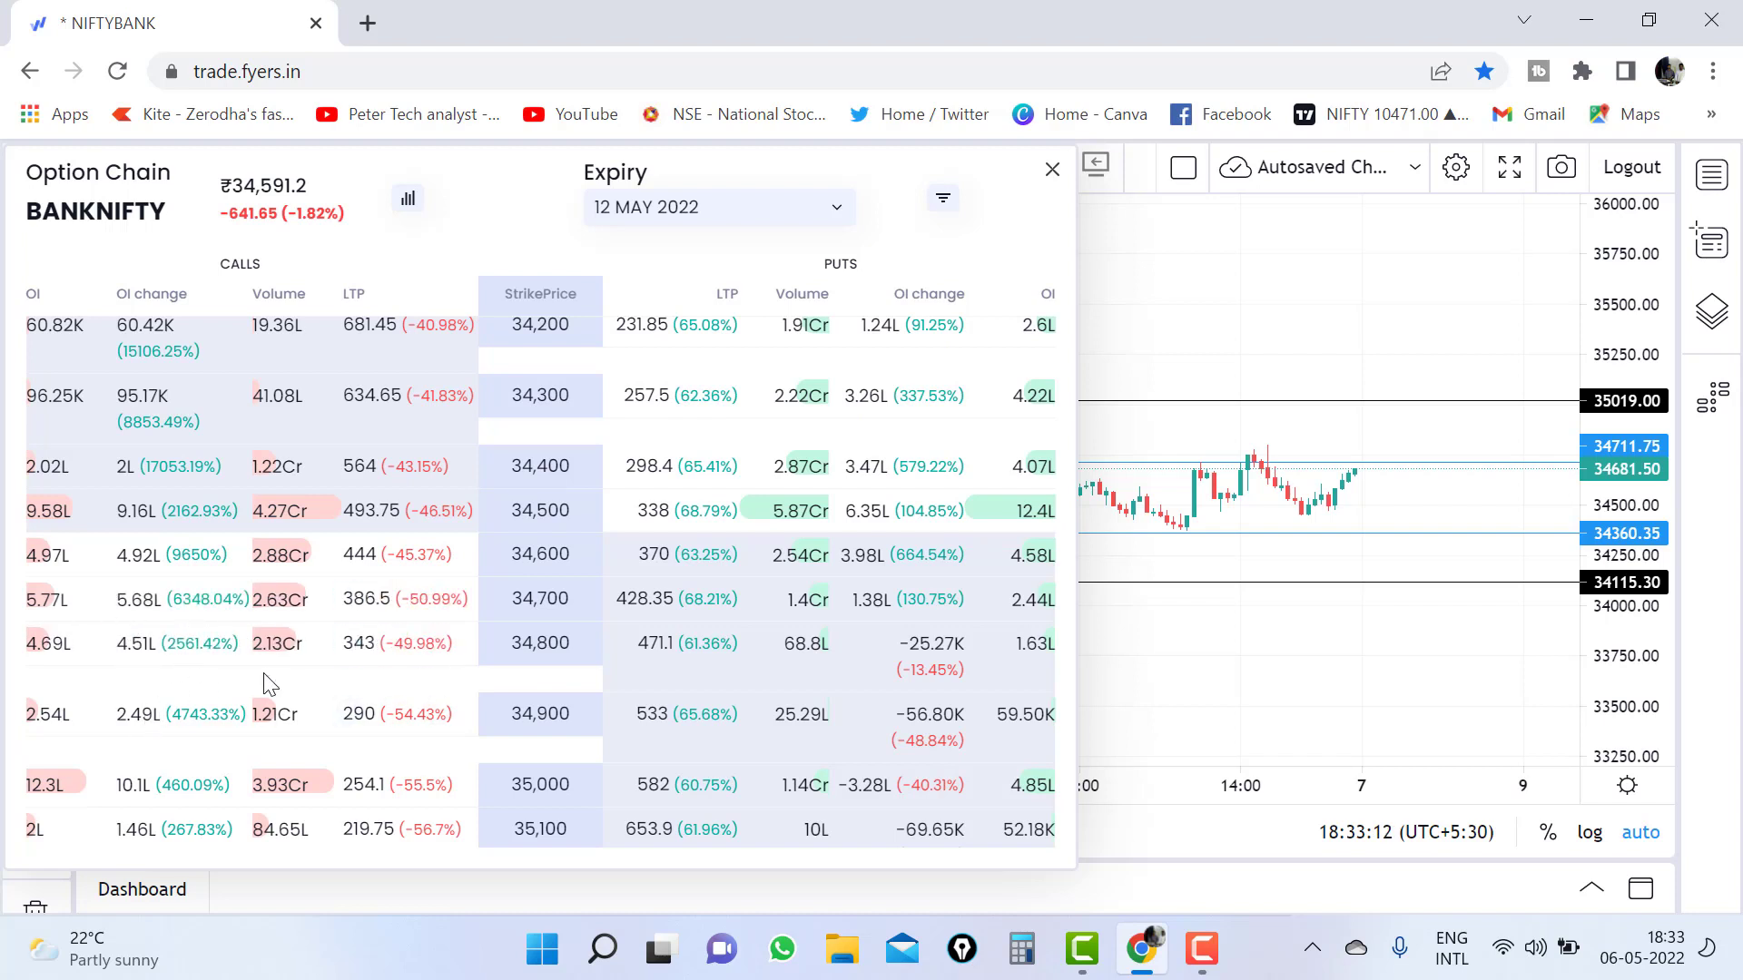
{"action": "mouse_move", "coordinate": [474, 606]}
{"action": "mouse_move", "coordinate": [383, 545]}
{"action": "mouse_move", "coordinate": [370, 510]}
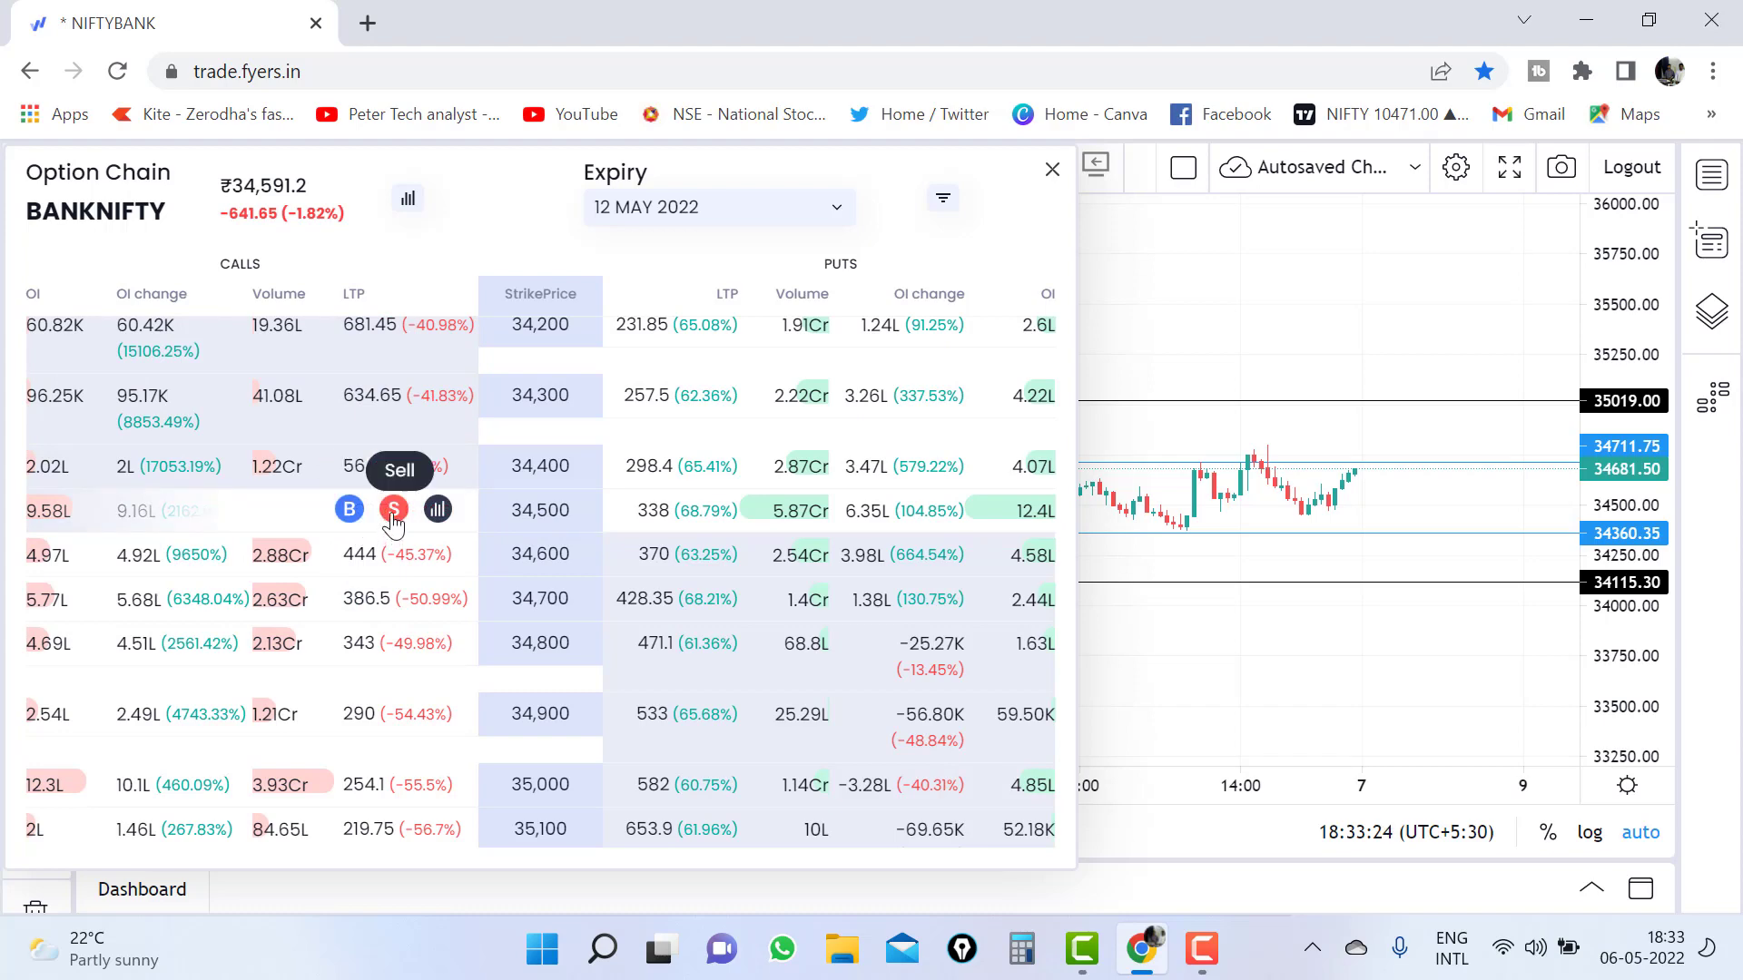
- Start a sell order for the 34500 CE and assign it to the Strategy basket
{"action": "left_click", "coordinate": [393, 510]}
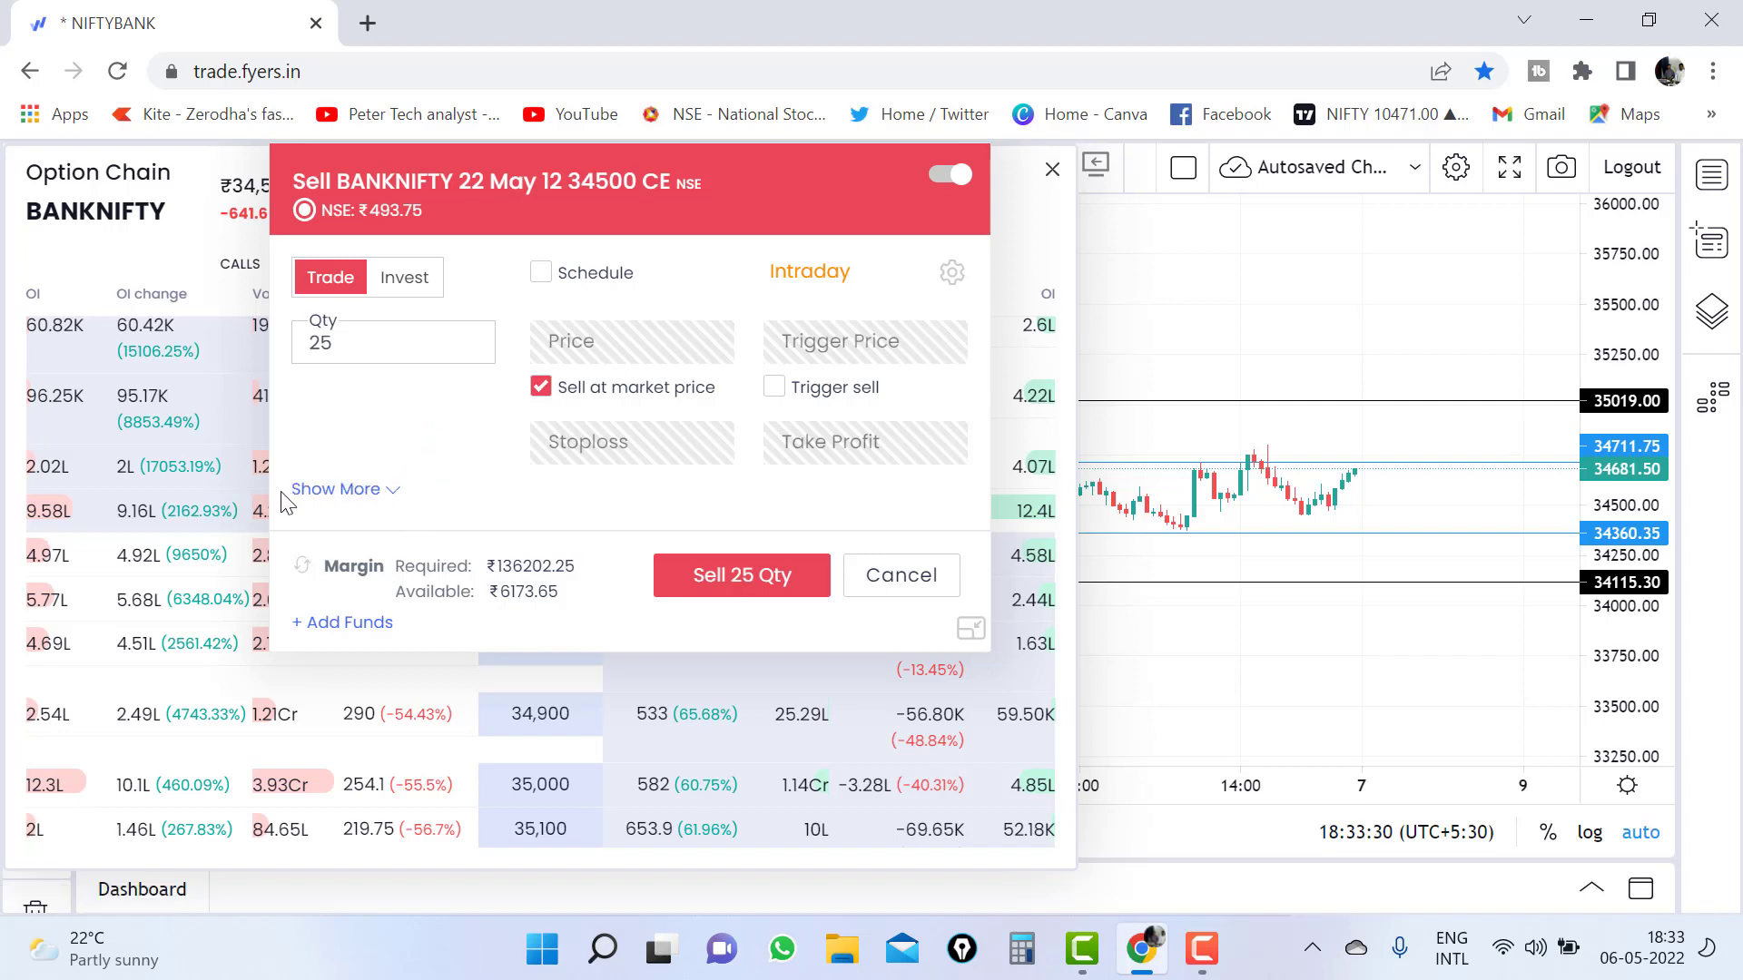
{"action": "left_click", "coordinate": [390, 492]}
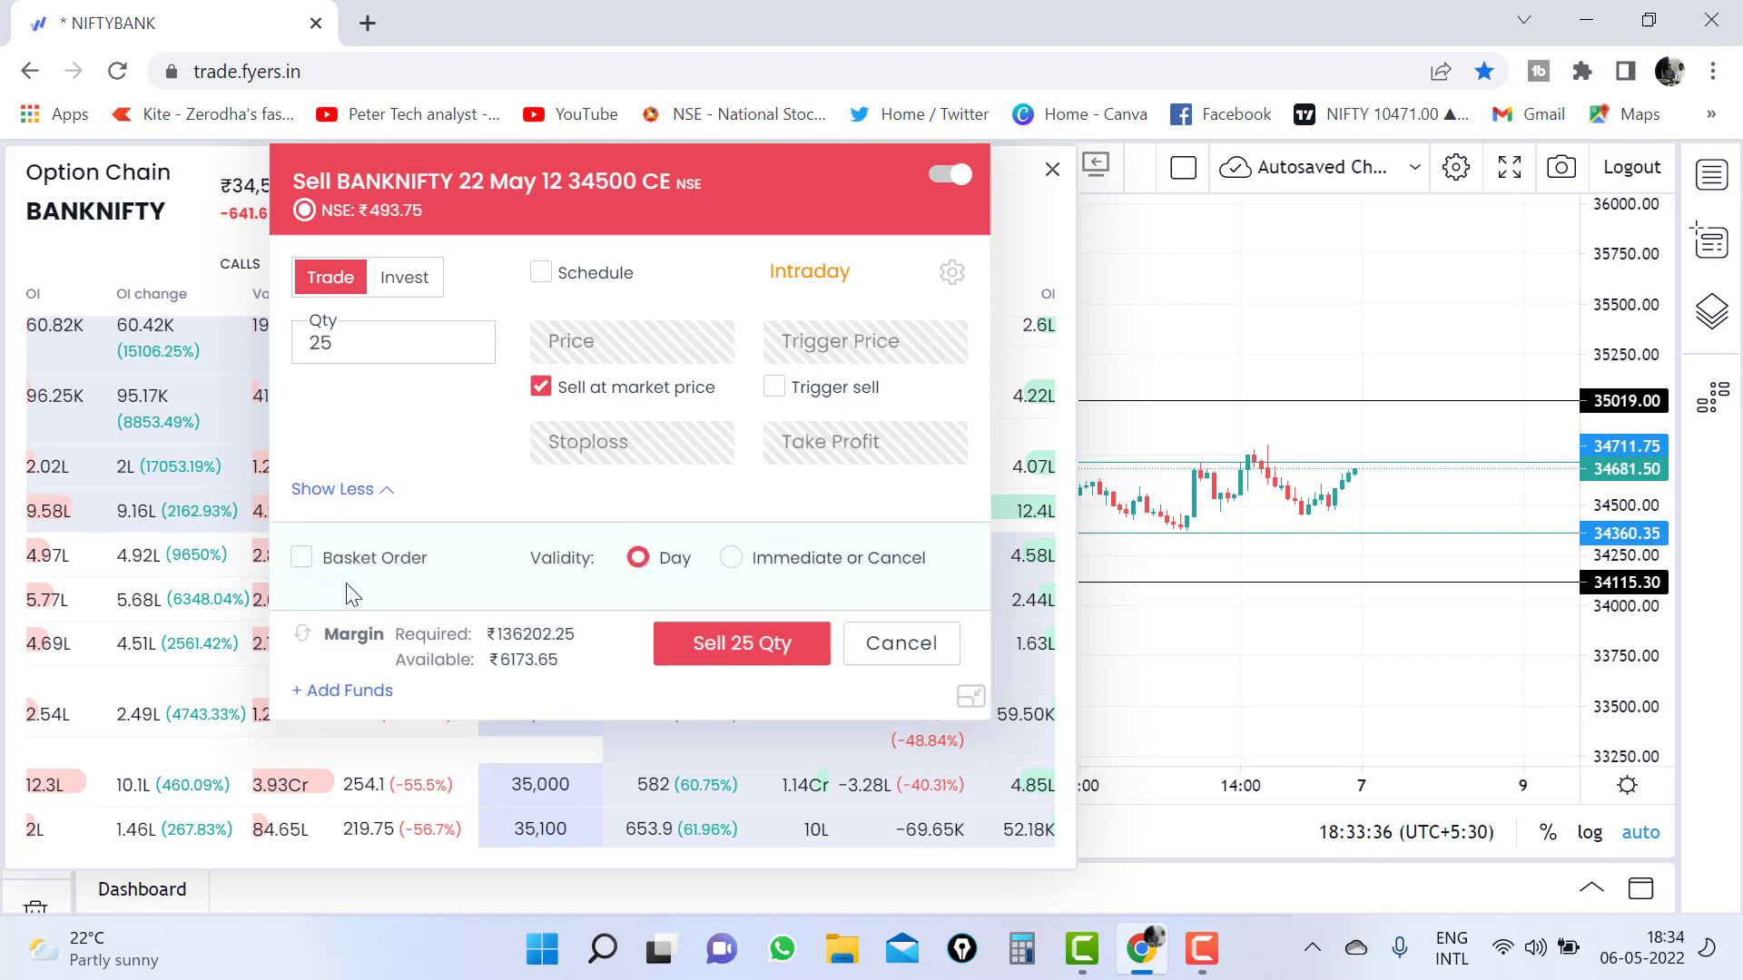
{"action": "left_click", "coordinate": [302, 560]}
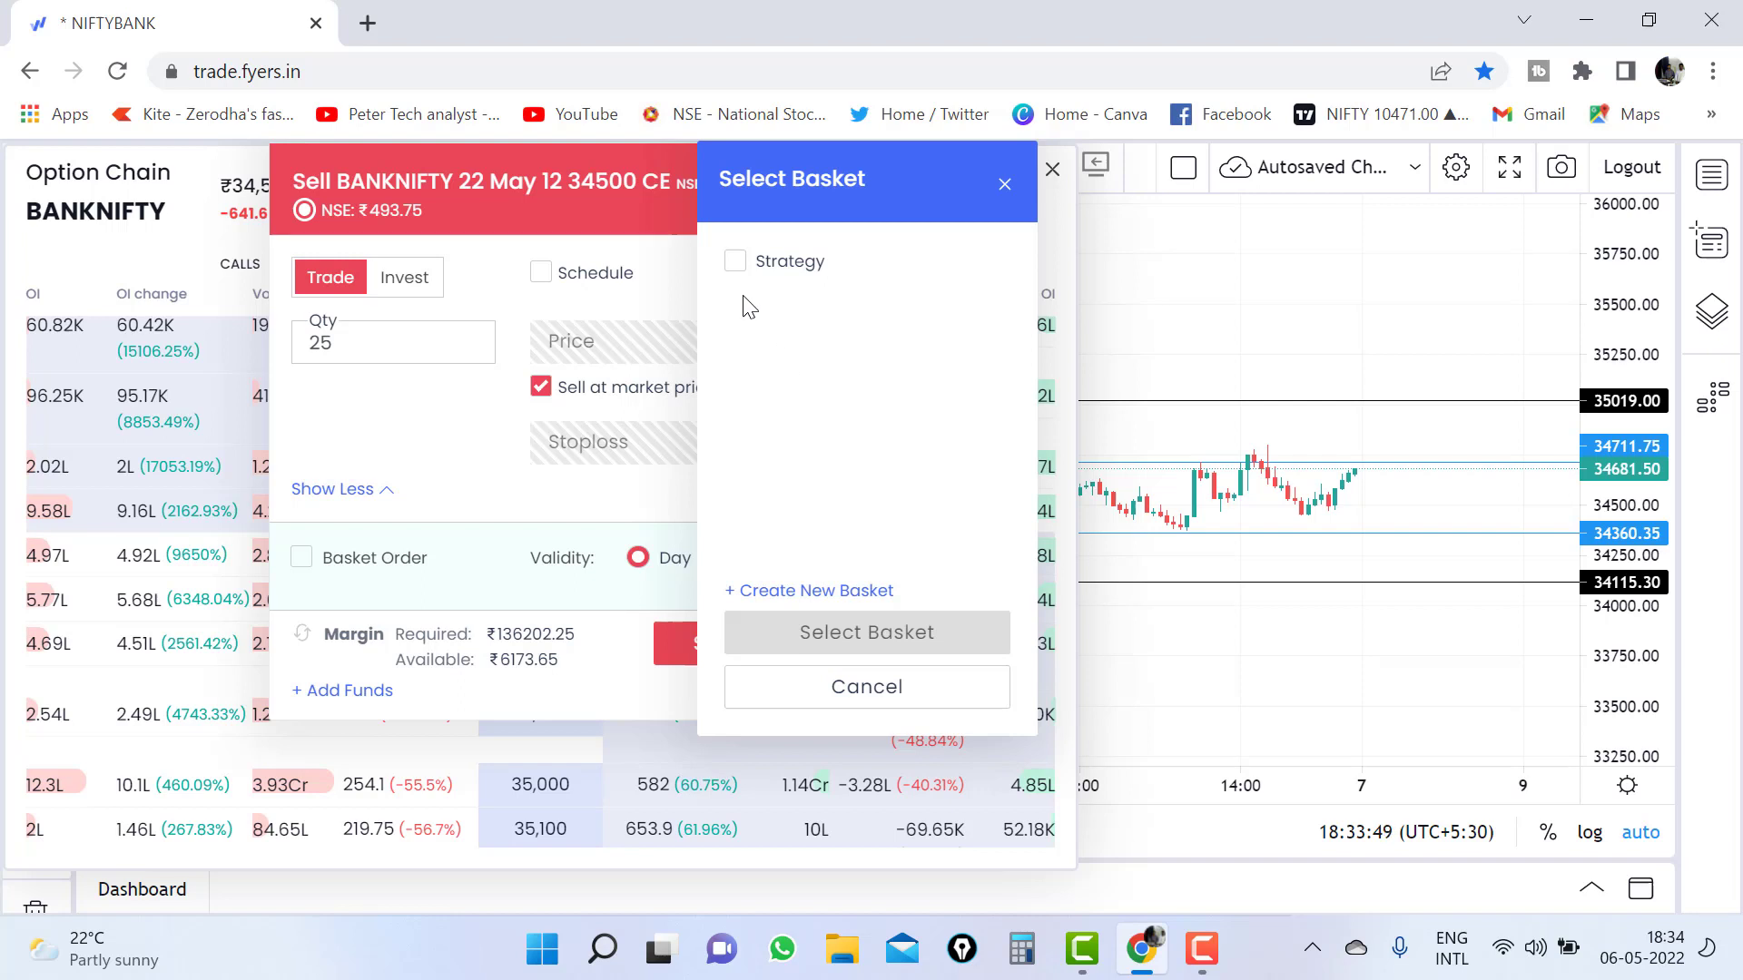
{"action": "left_click", "coordinate": [736, 262]}
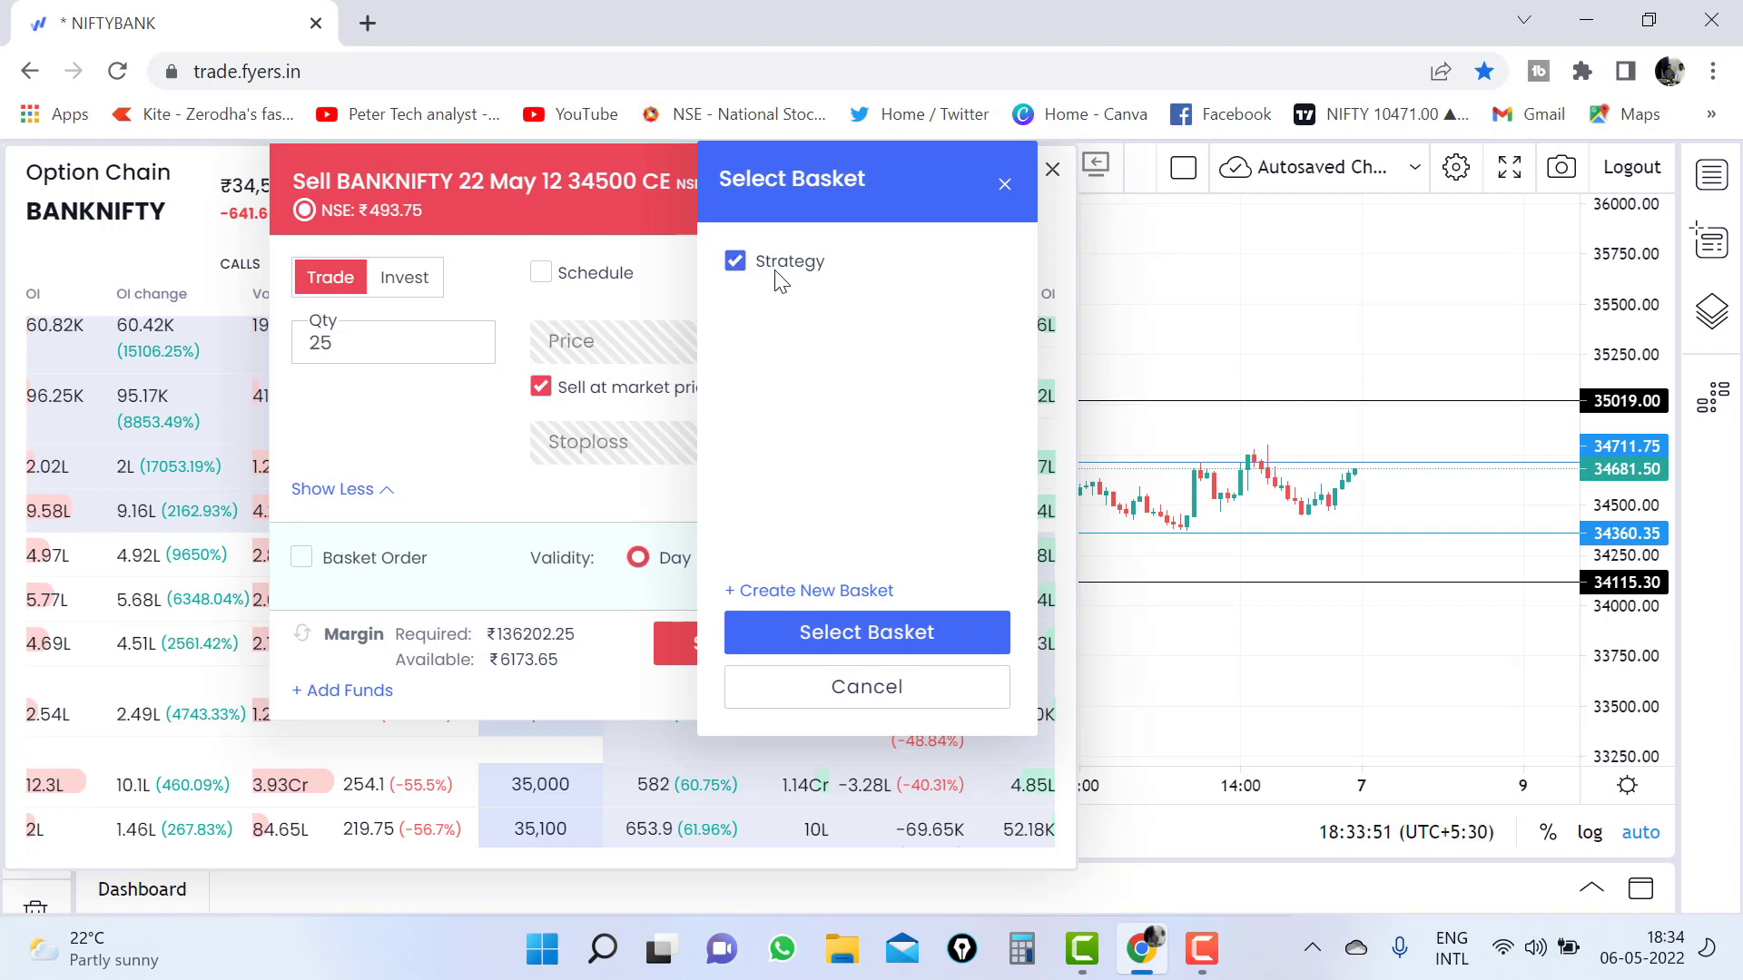
{"action": "left_click", "coordinate": [860, 647]}
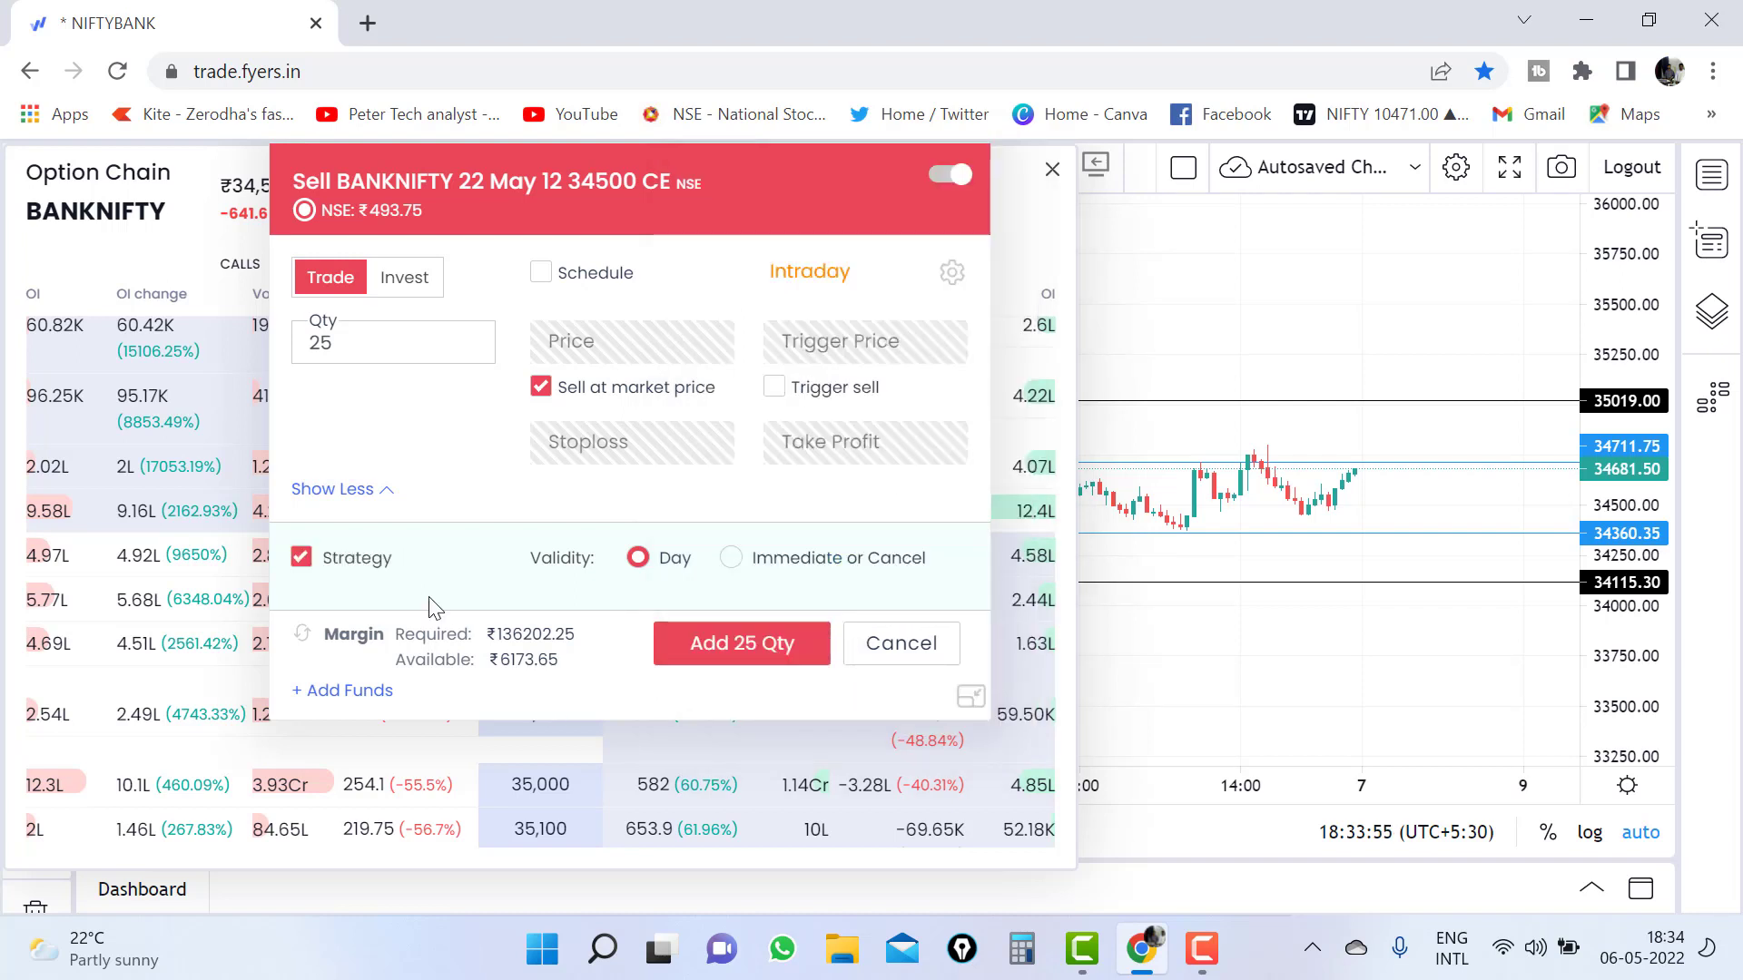
- Set the CE sell quantity to 100 on Intraday and add it to the basket
{"action": "mouse_move", "coordinate": [336, 343]}
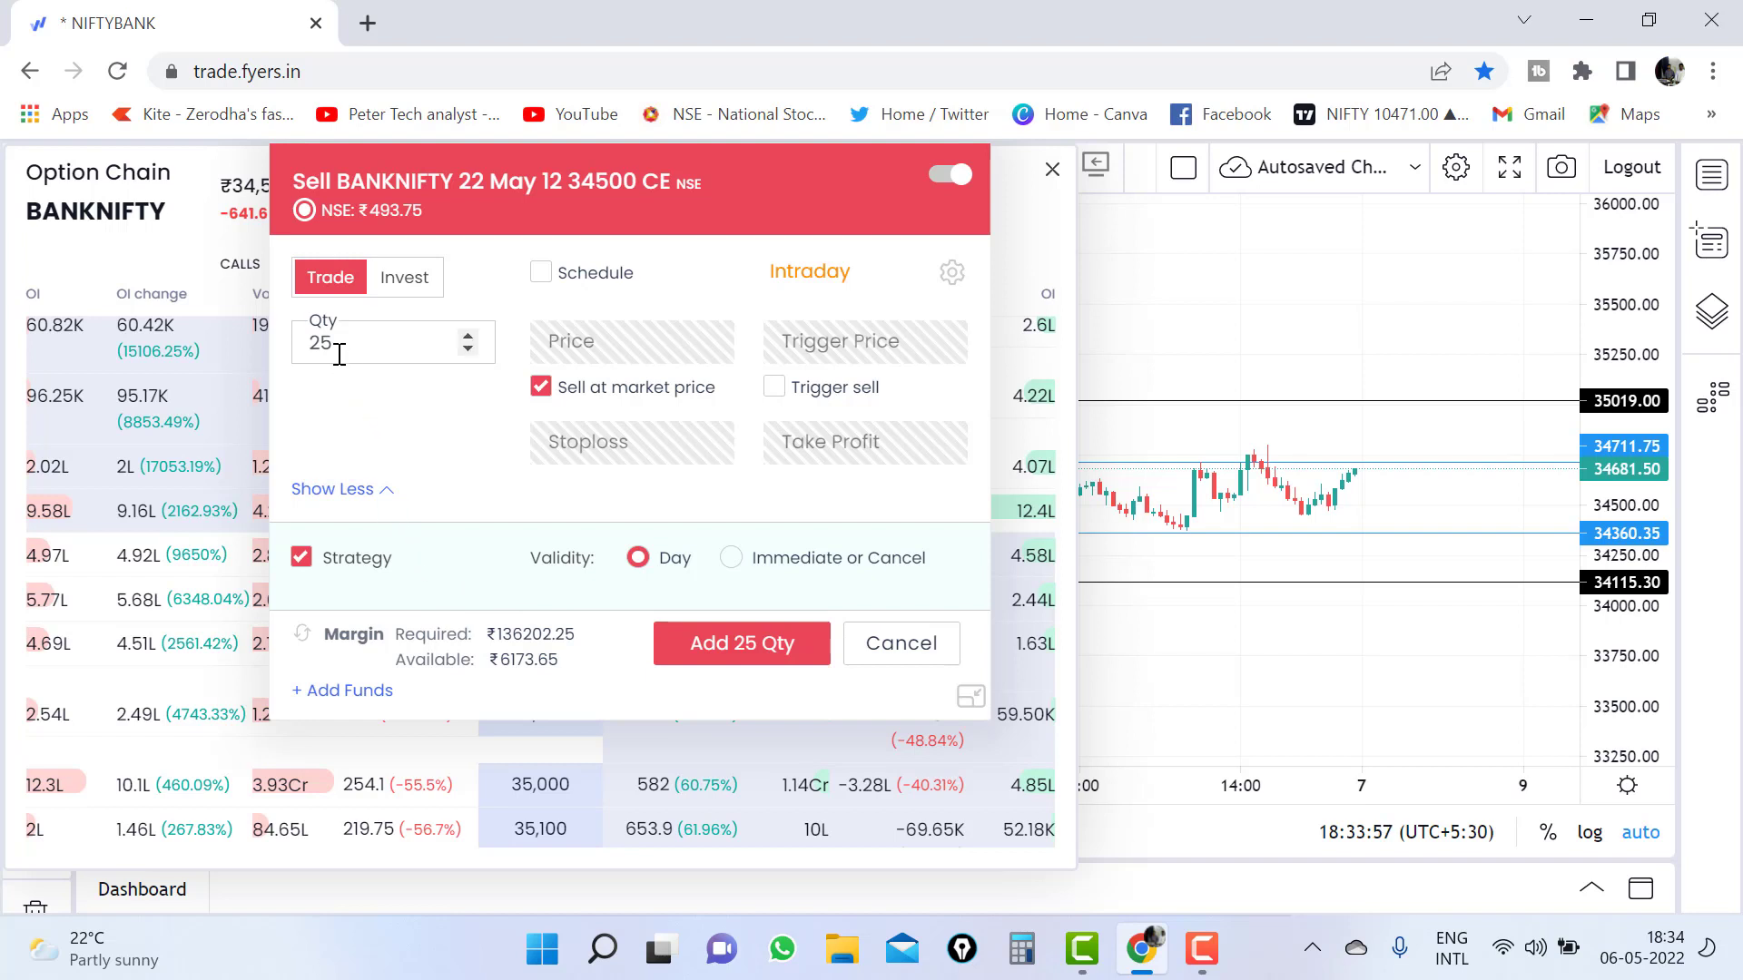
{"action": "left_click", "coordinate": [468, 337]}
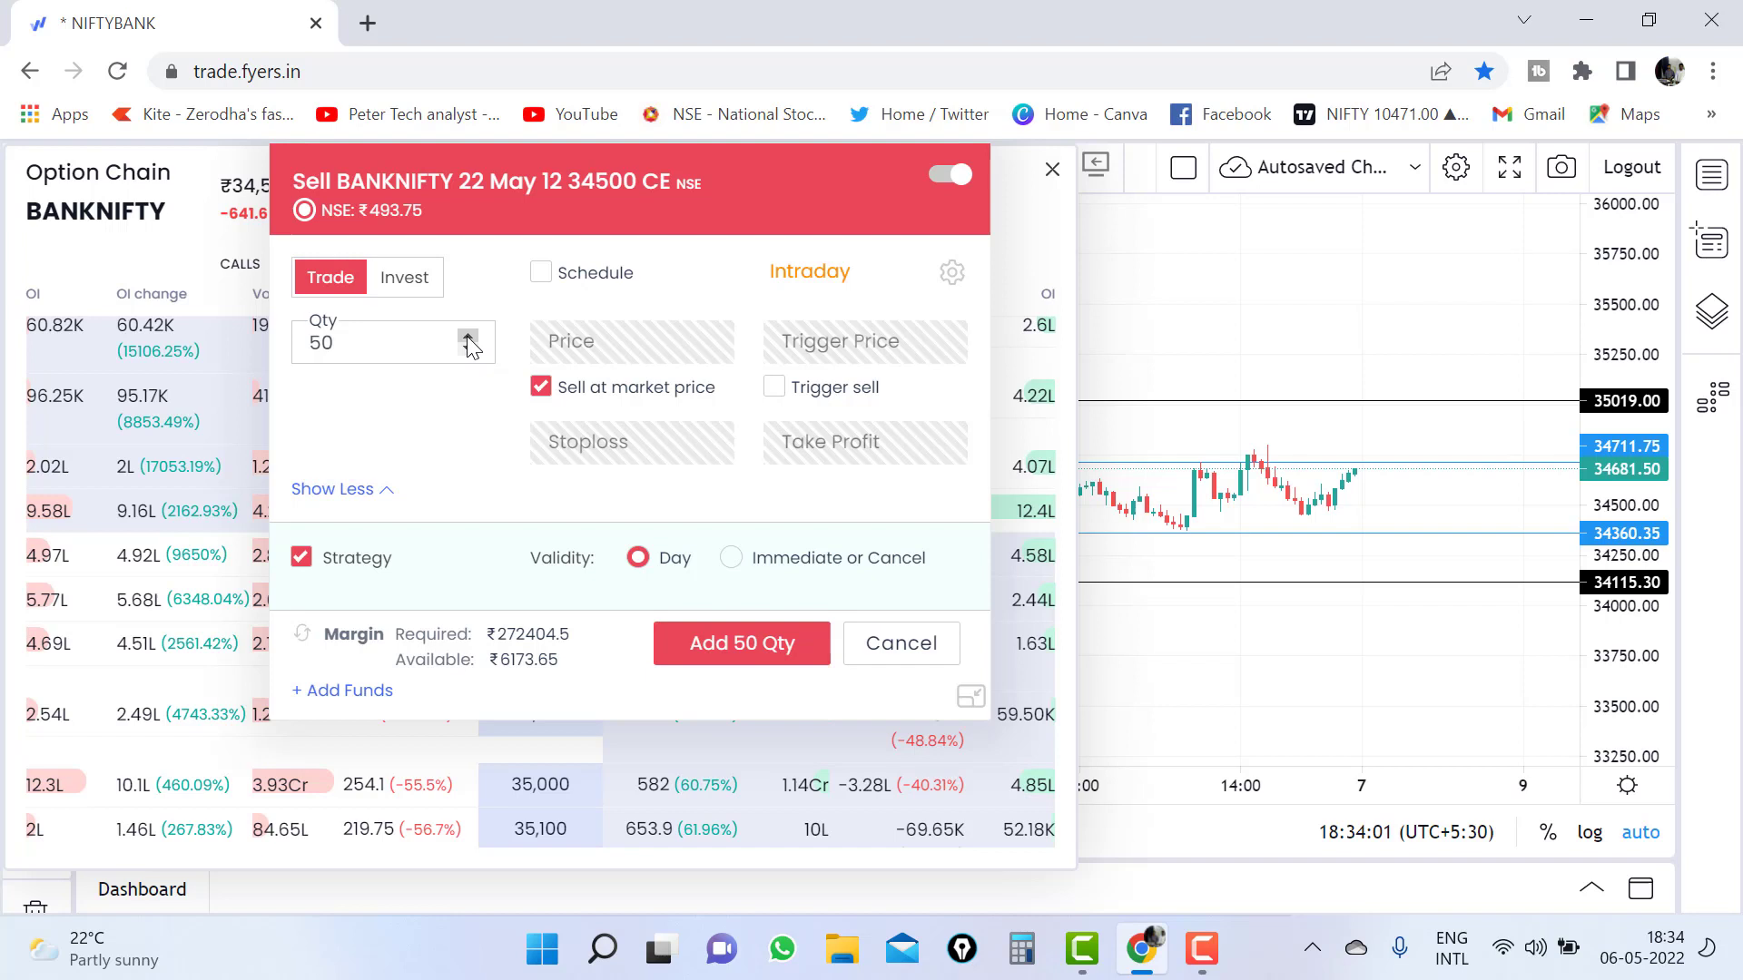
{"action": "double_click", "coordinate": [468, 338]}
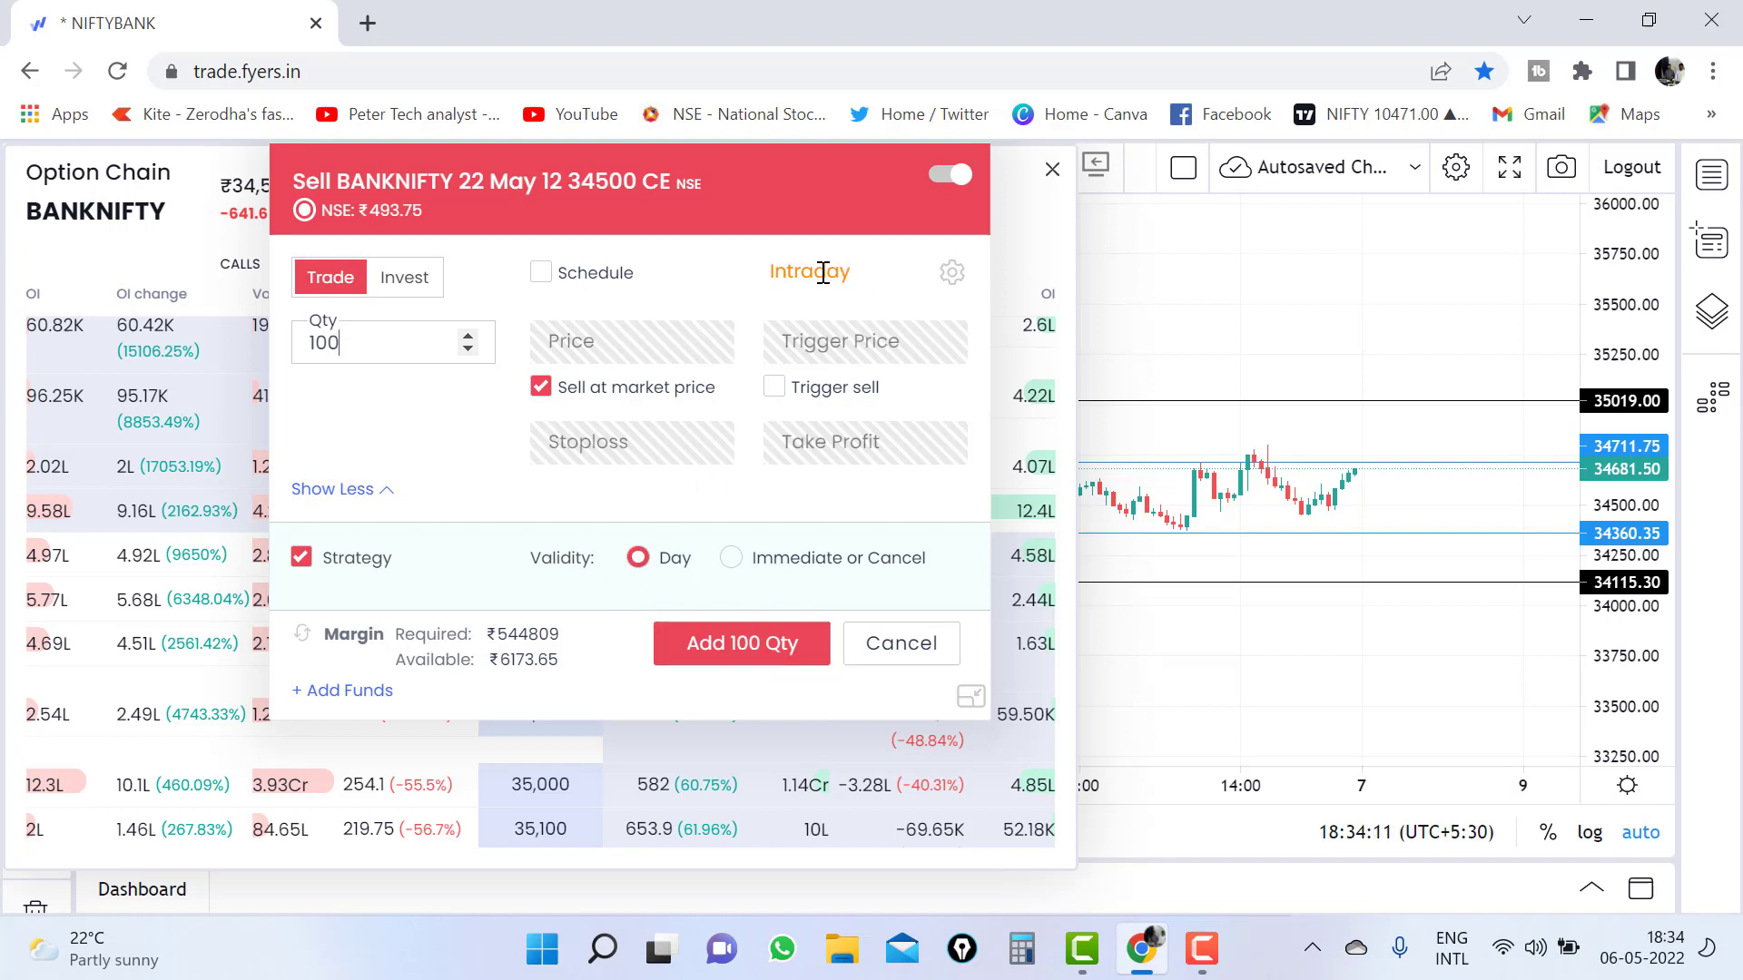
{"action": "mouse_move", "coordinate": [328, 289]}
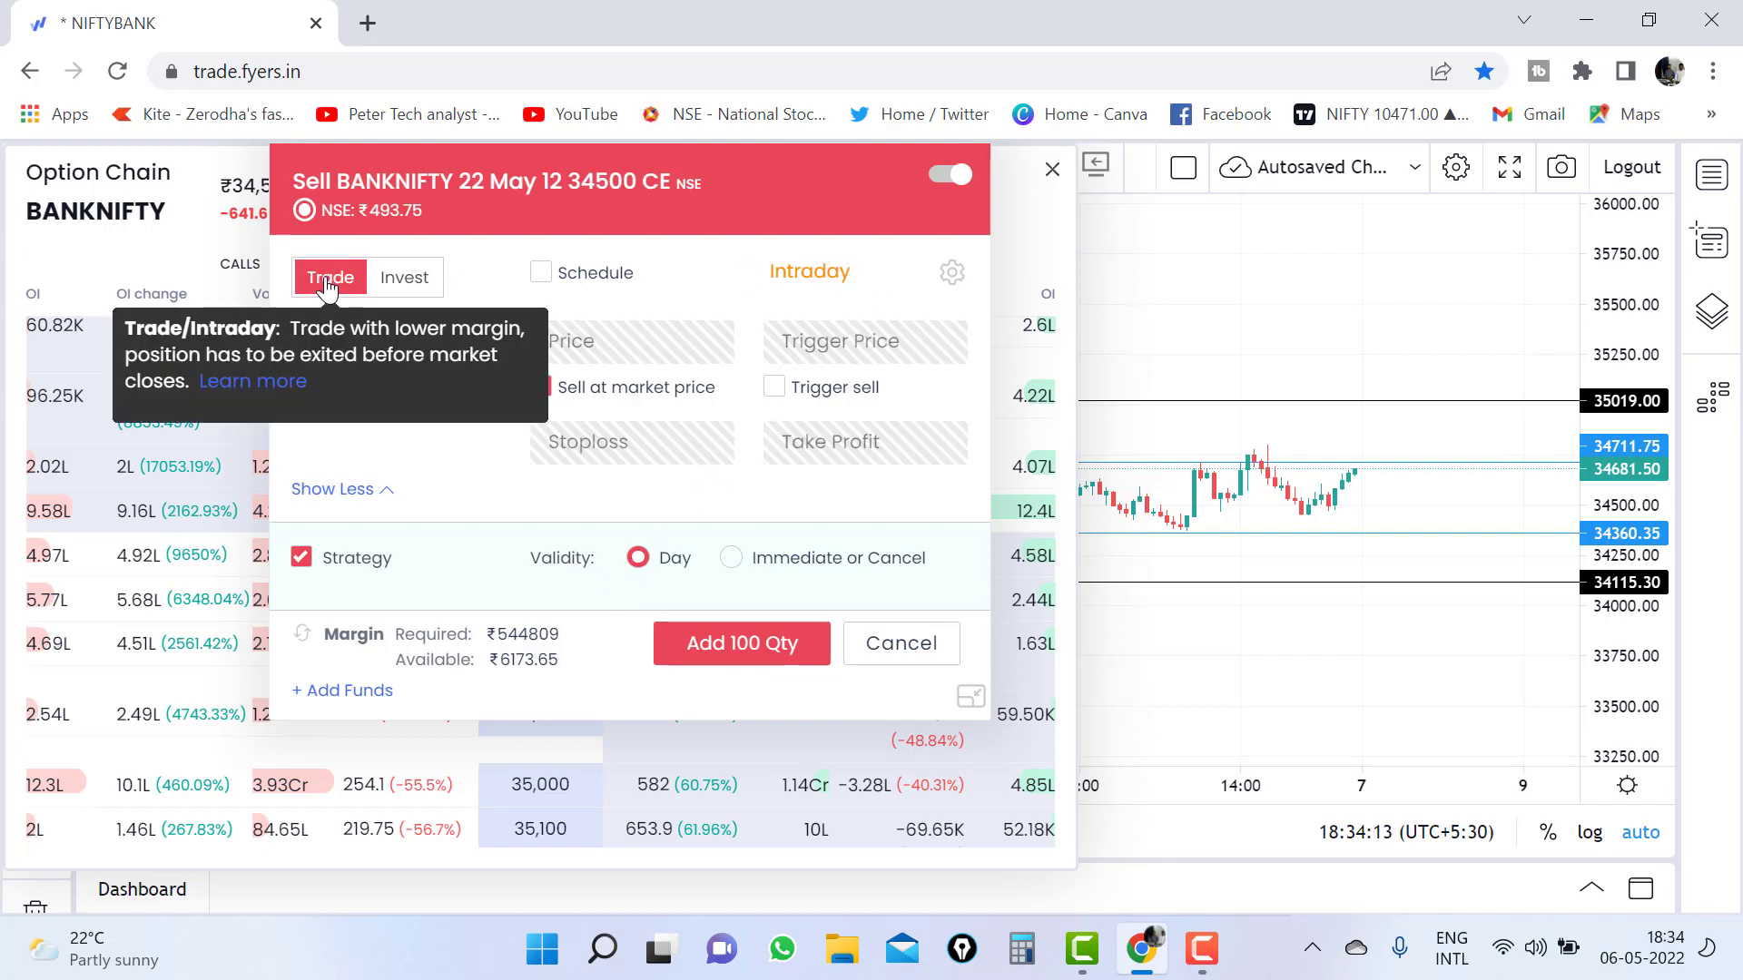
{"action": "left_click", "coordinate": [404, 287]}
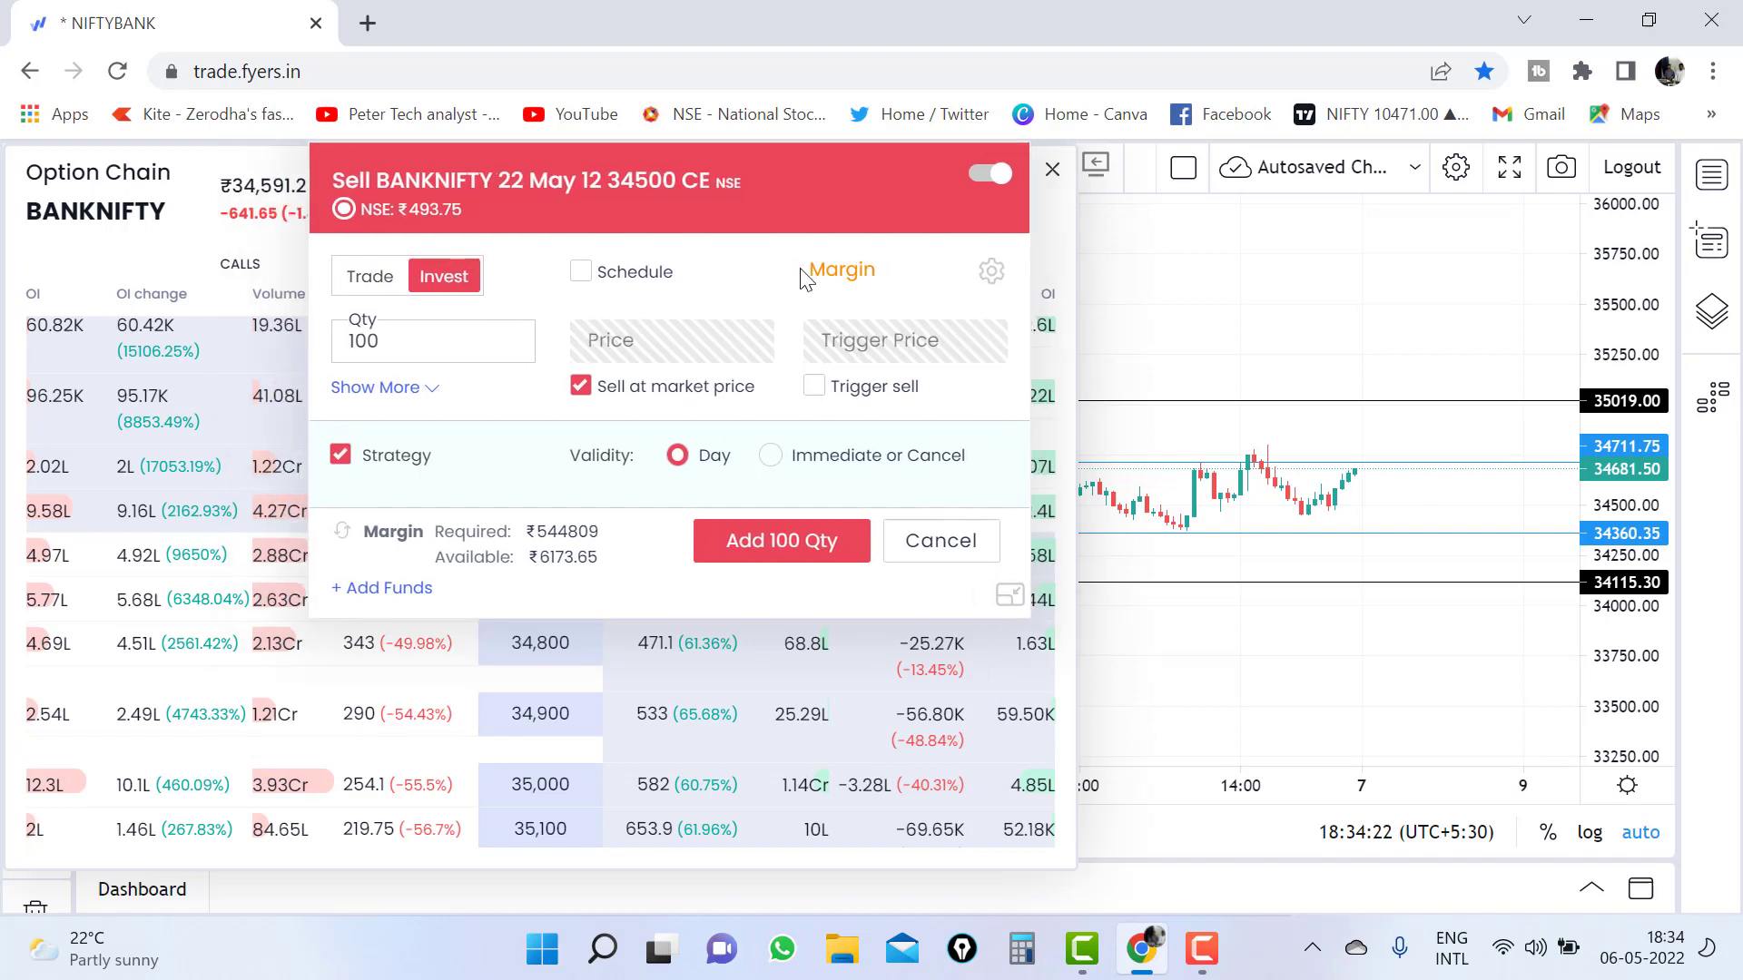
{"action": "left_click", "coordinate": [370, 283]}
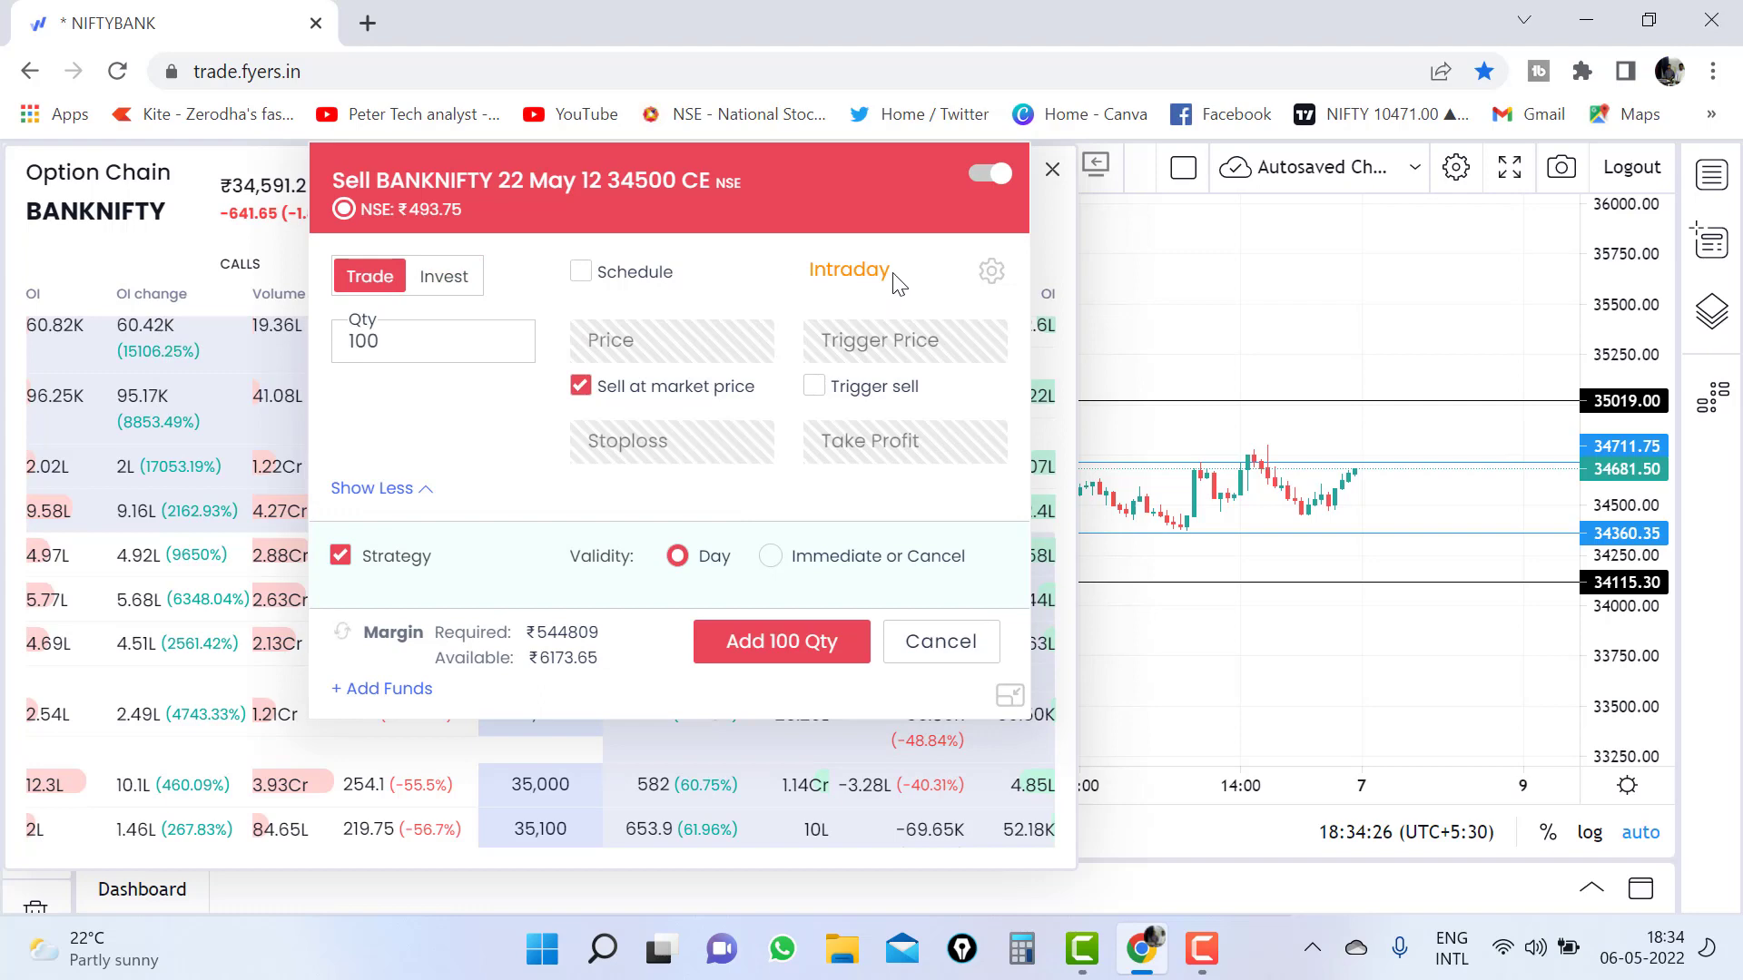
{"action": "left_click", "coordinate": [772, 646]}
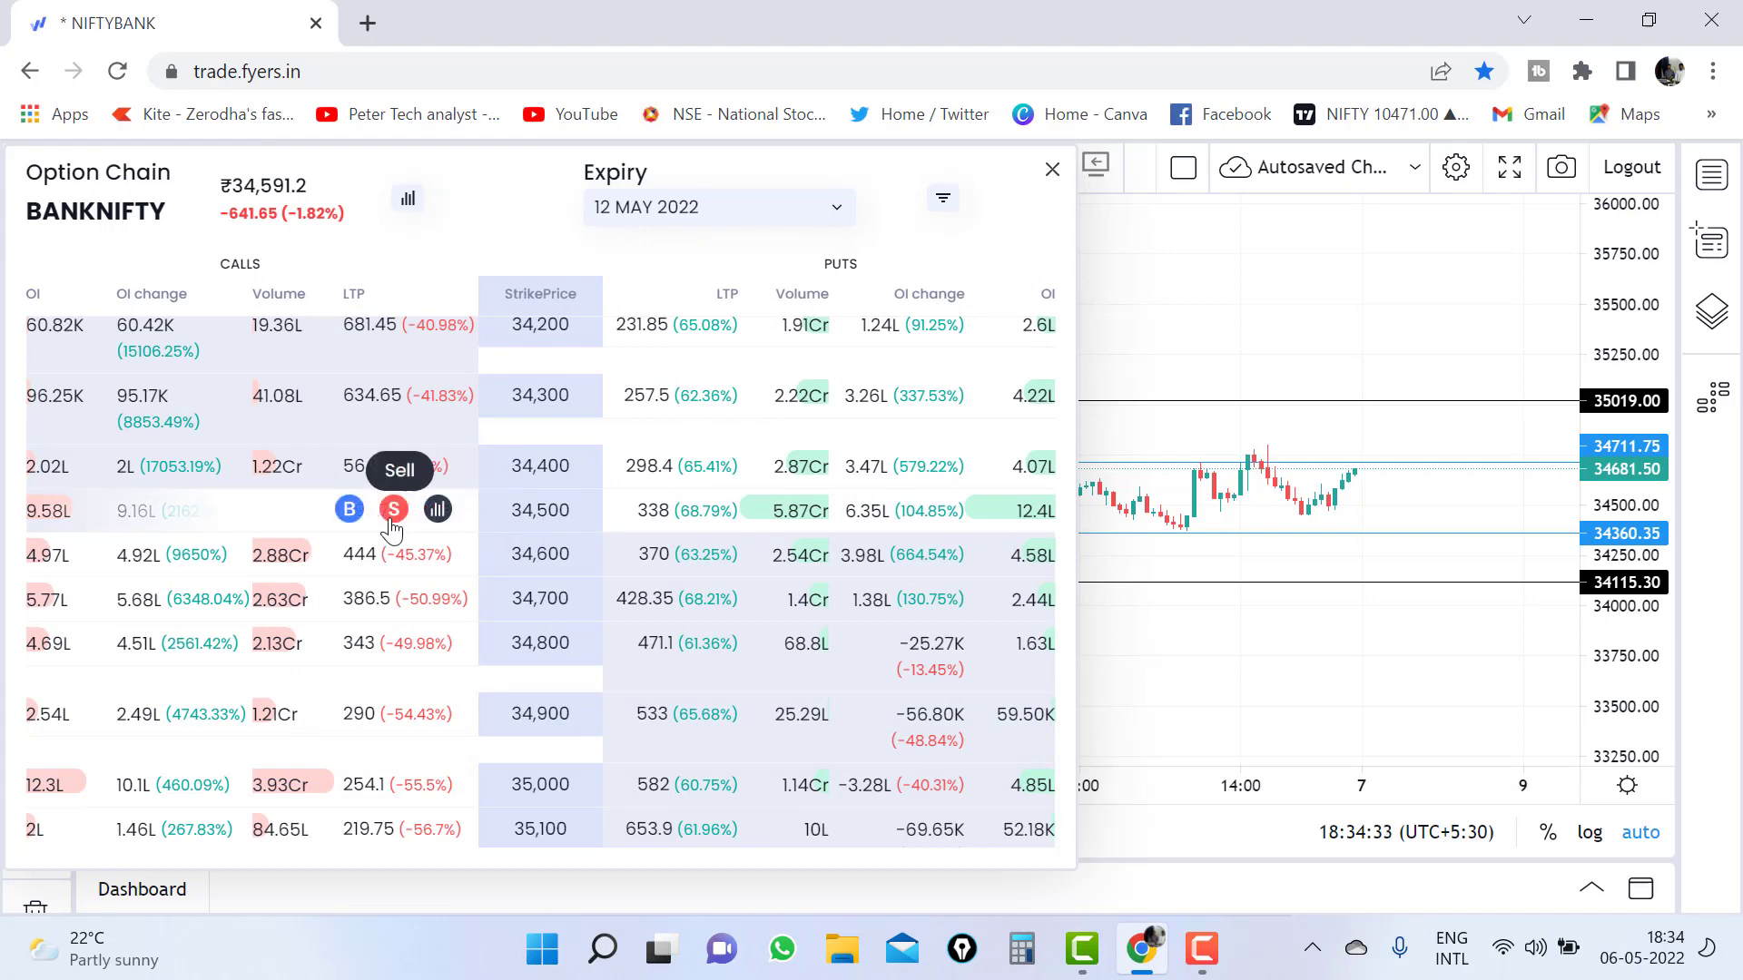
- Start a sell order for the 34500 PE and raise its quantity from 25 to 100
{"action": "mouse_move", "coordinate": [630, 510]}
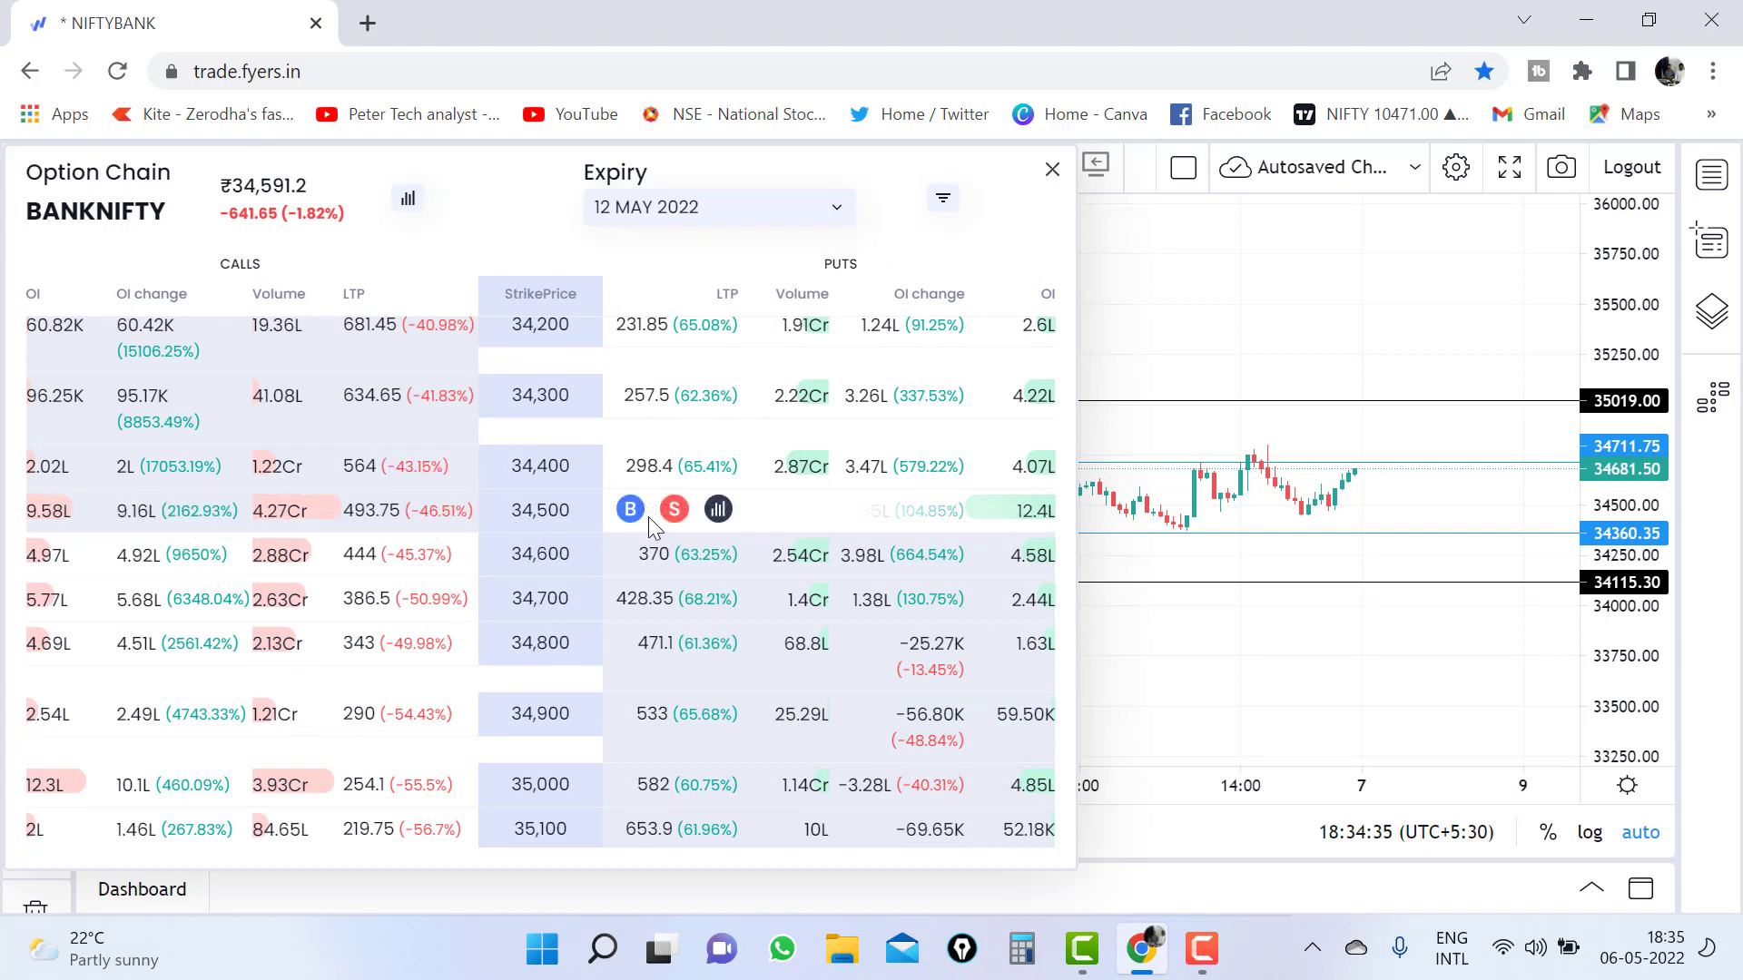
{"action": "left_click", "coordinate": [673, 510]}
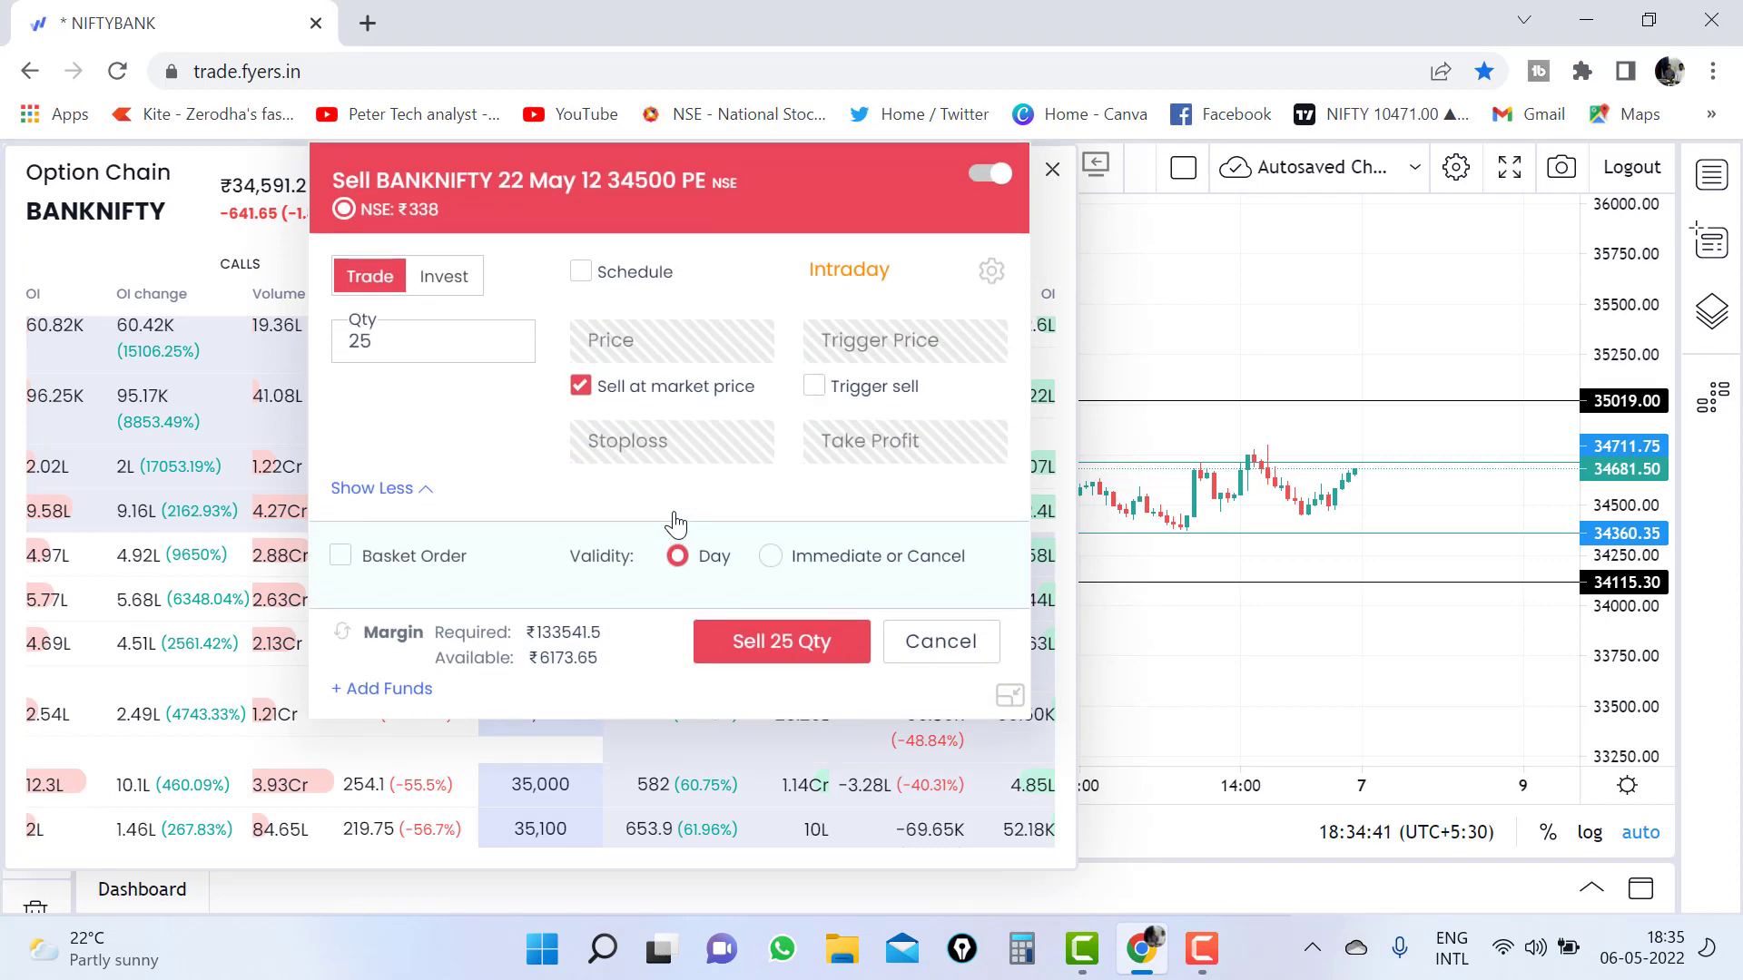
{"action": "left_click", "coordinate": [507, 334]}
{"action": "left_click", "coordinate": [508, 335]}
{"action": "left_click", "coordinate": [507, 335]}
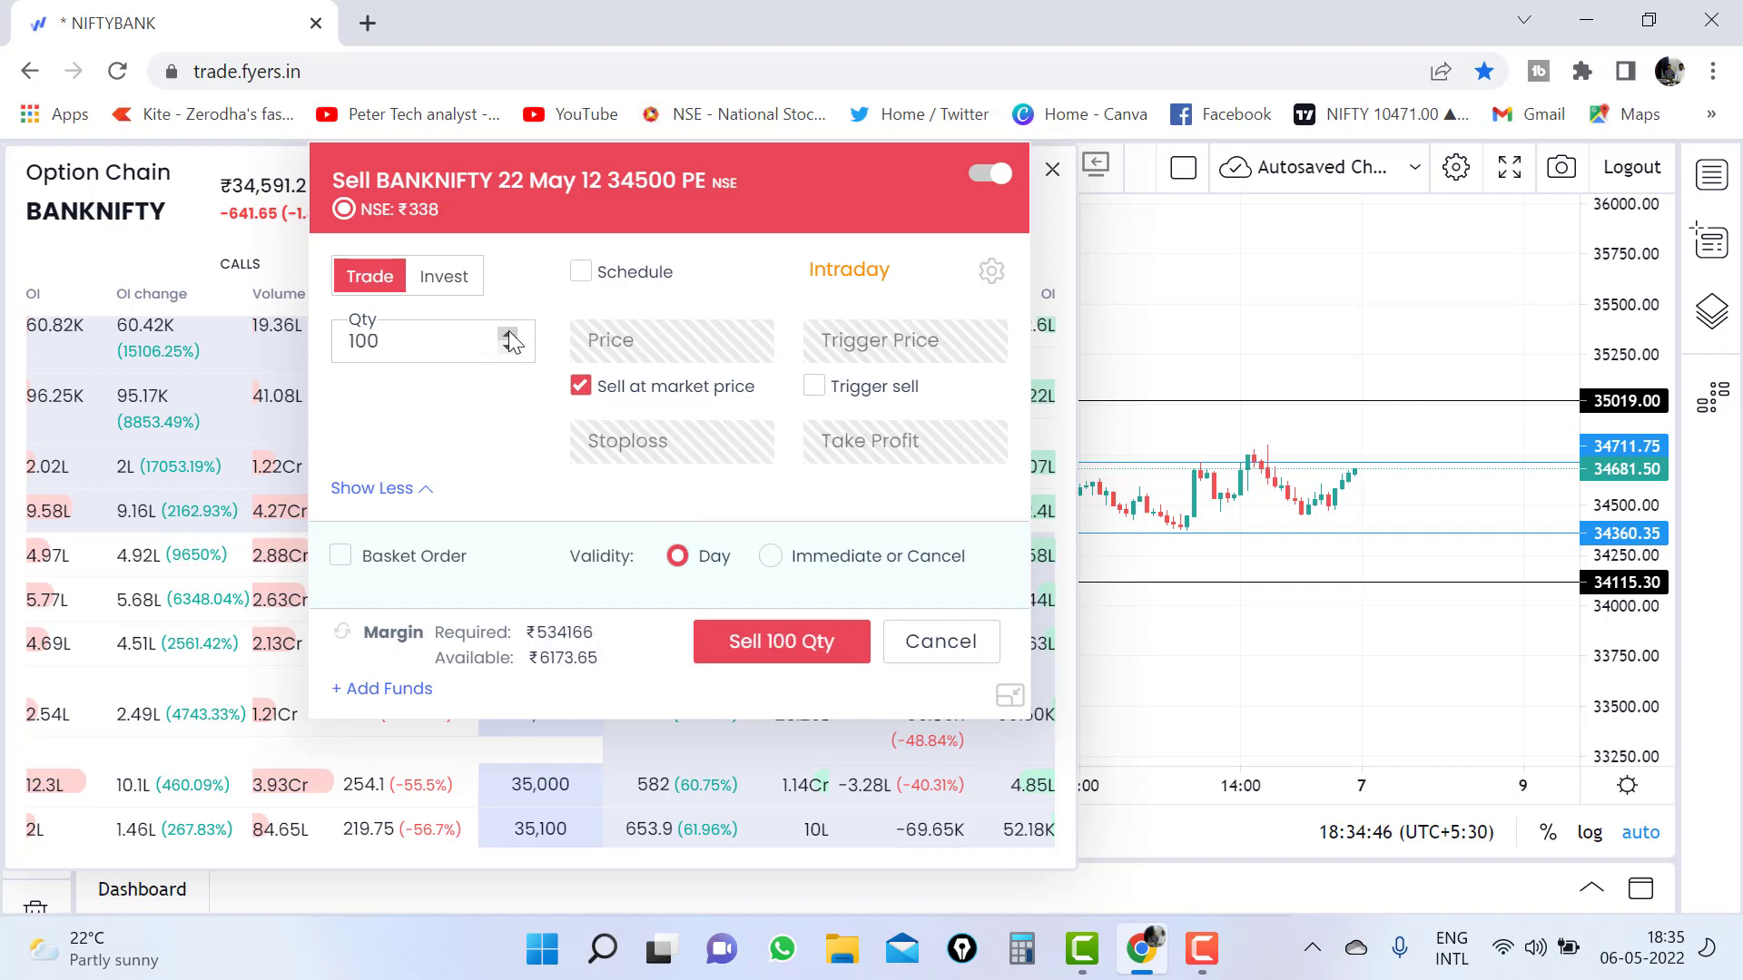
- Add the 100-qty PE sell to the Strategy basket and close the option chain
{"action": "left_click", "coordinate": [341, 557]}
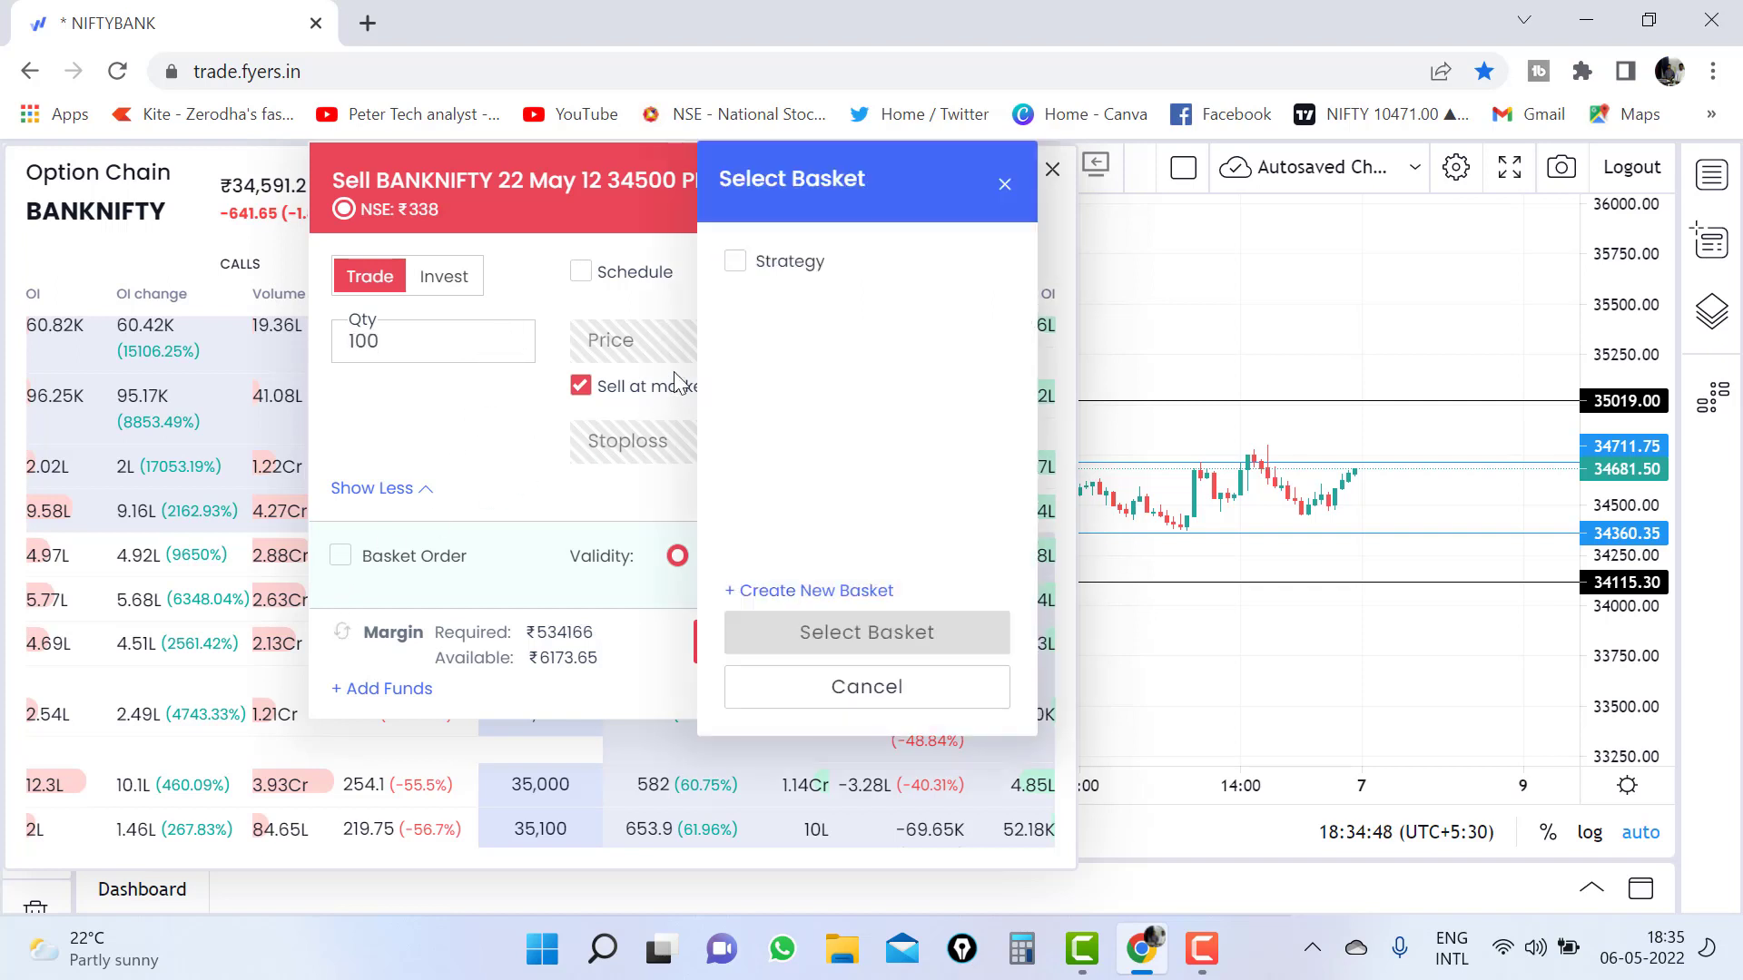
{"action": "left_click", "coordinate": [735, 261]}
{"action": "left_click", "coordinate": [832, 641]}
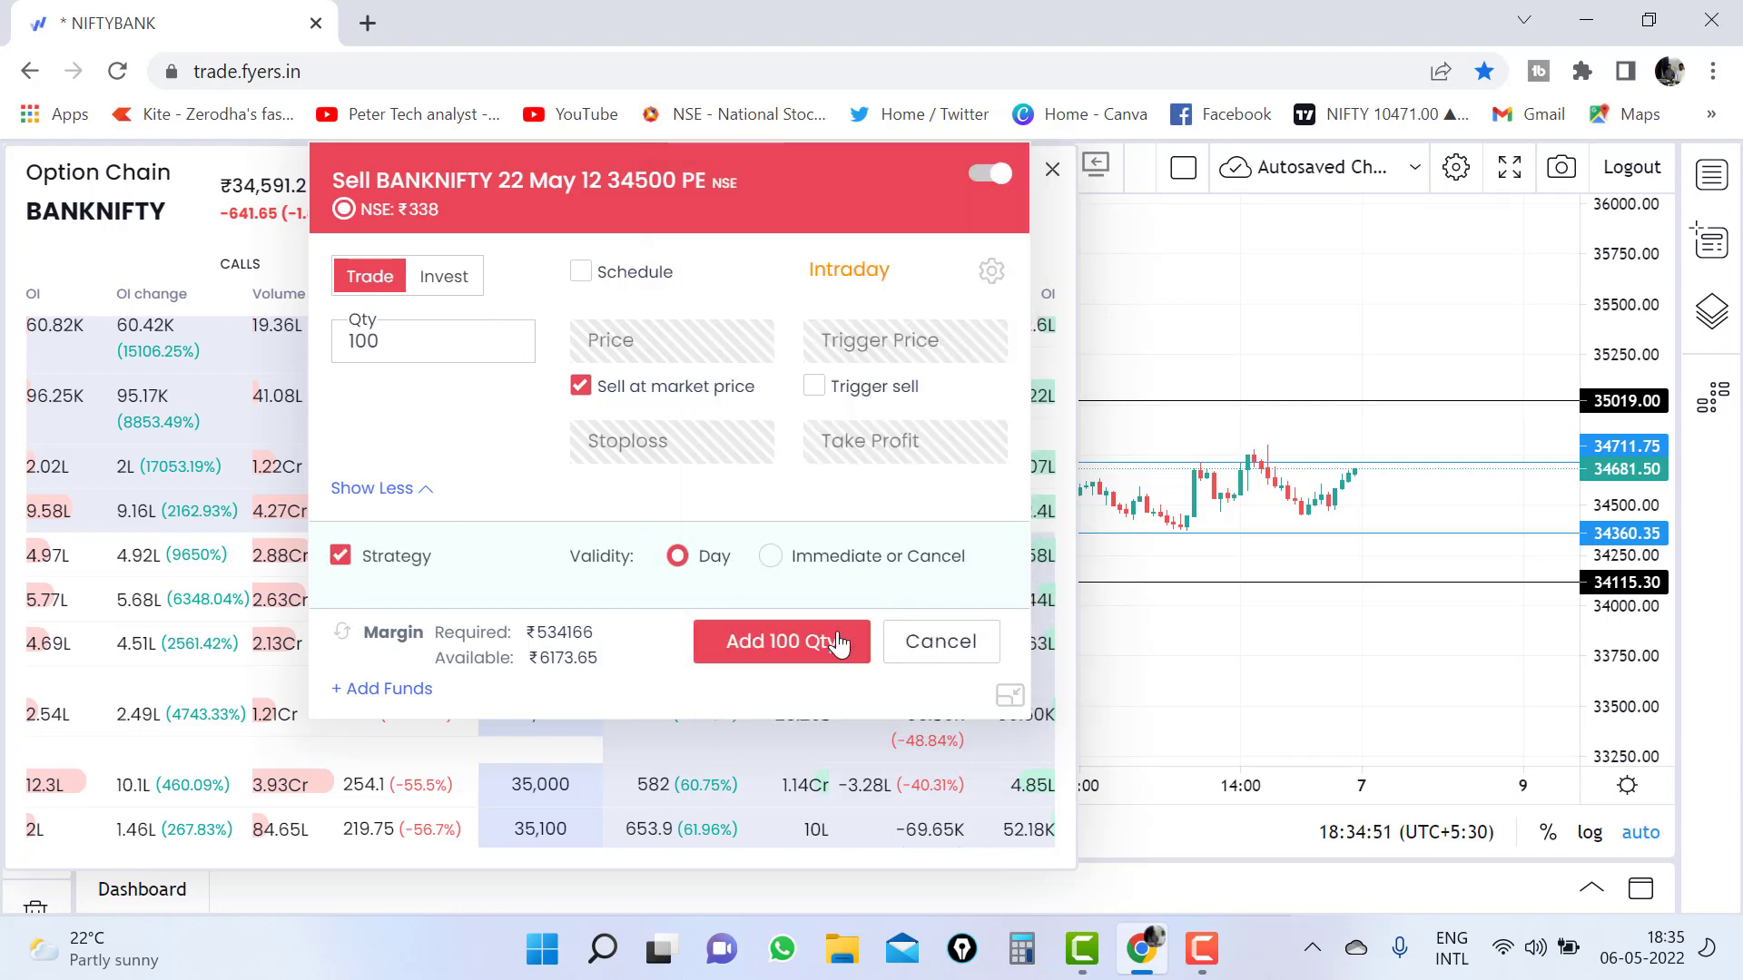
{"action": "left_click", "coordinate": [781, 646]}
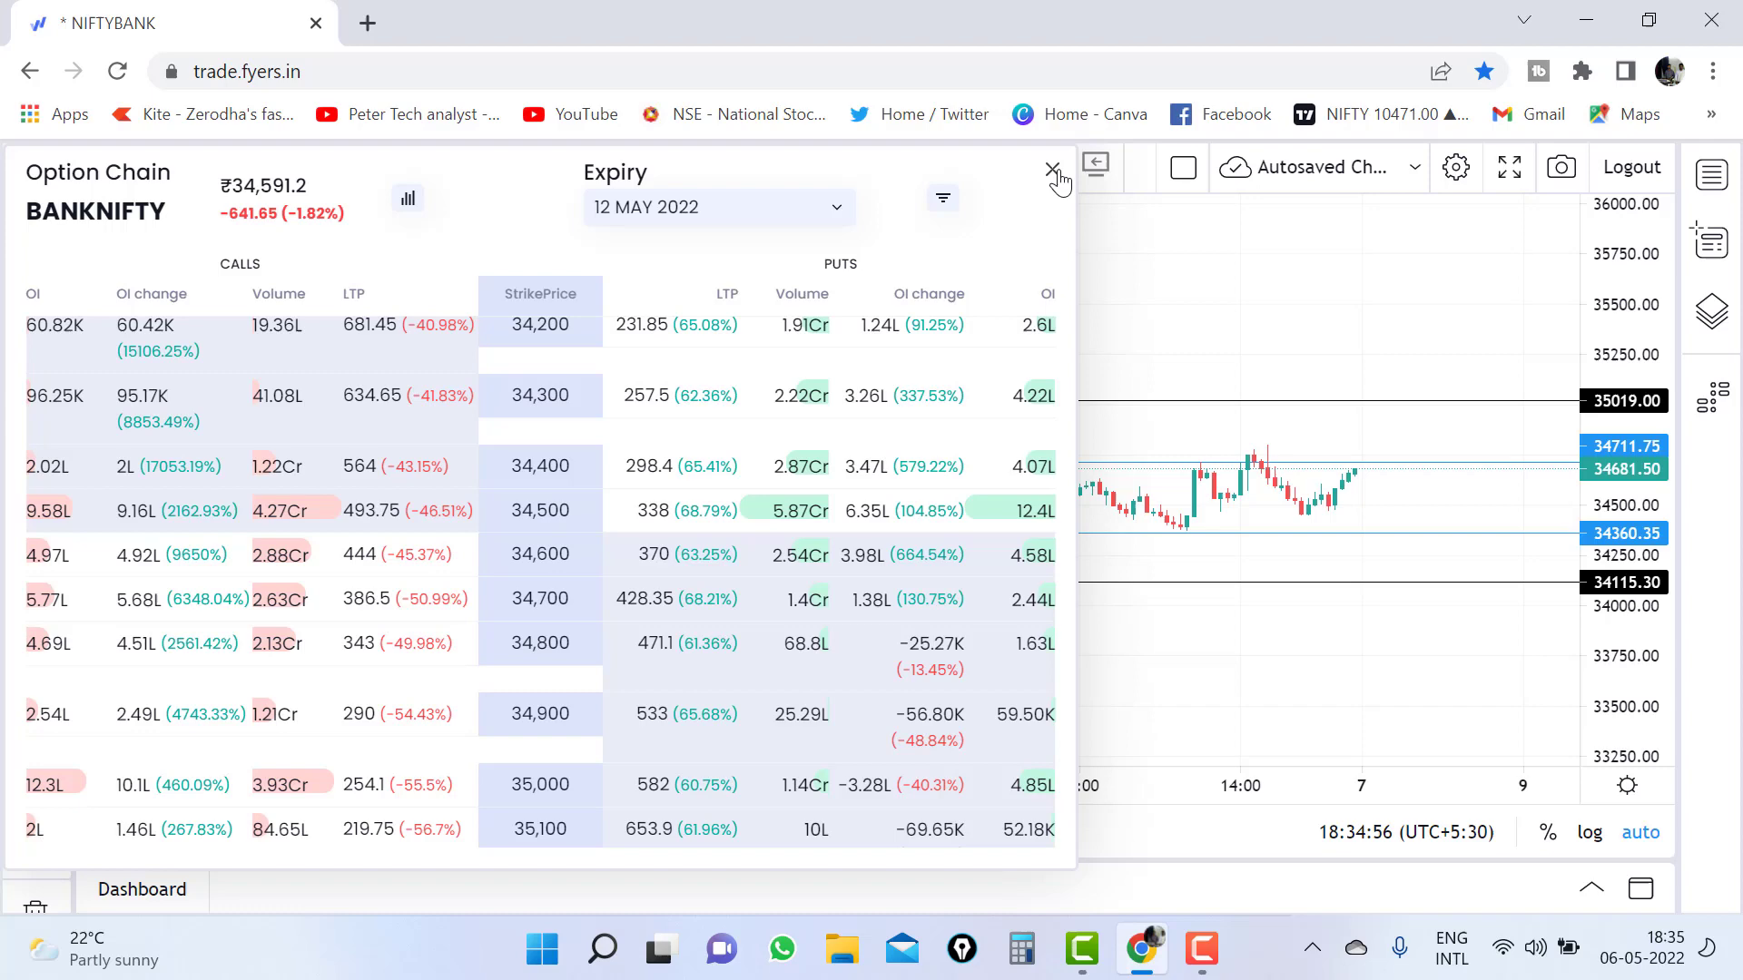
{"action": "left_click", "coordinate": [1053, 173]}
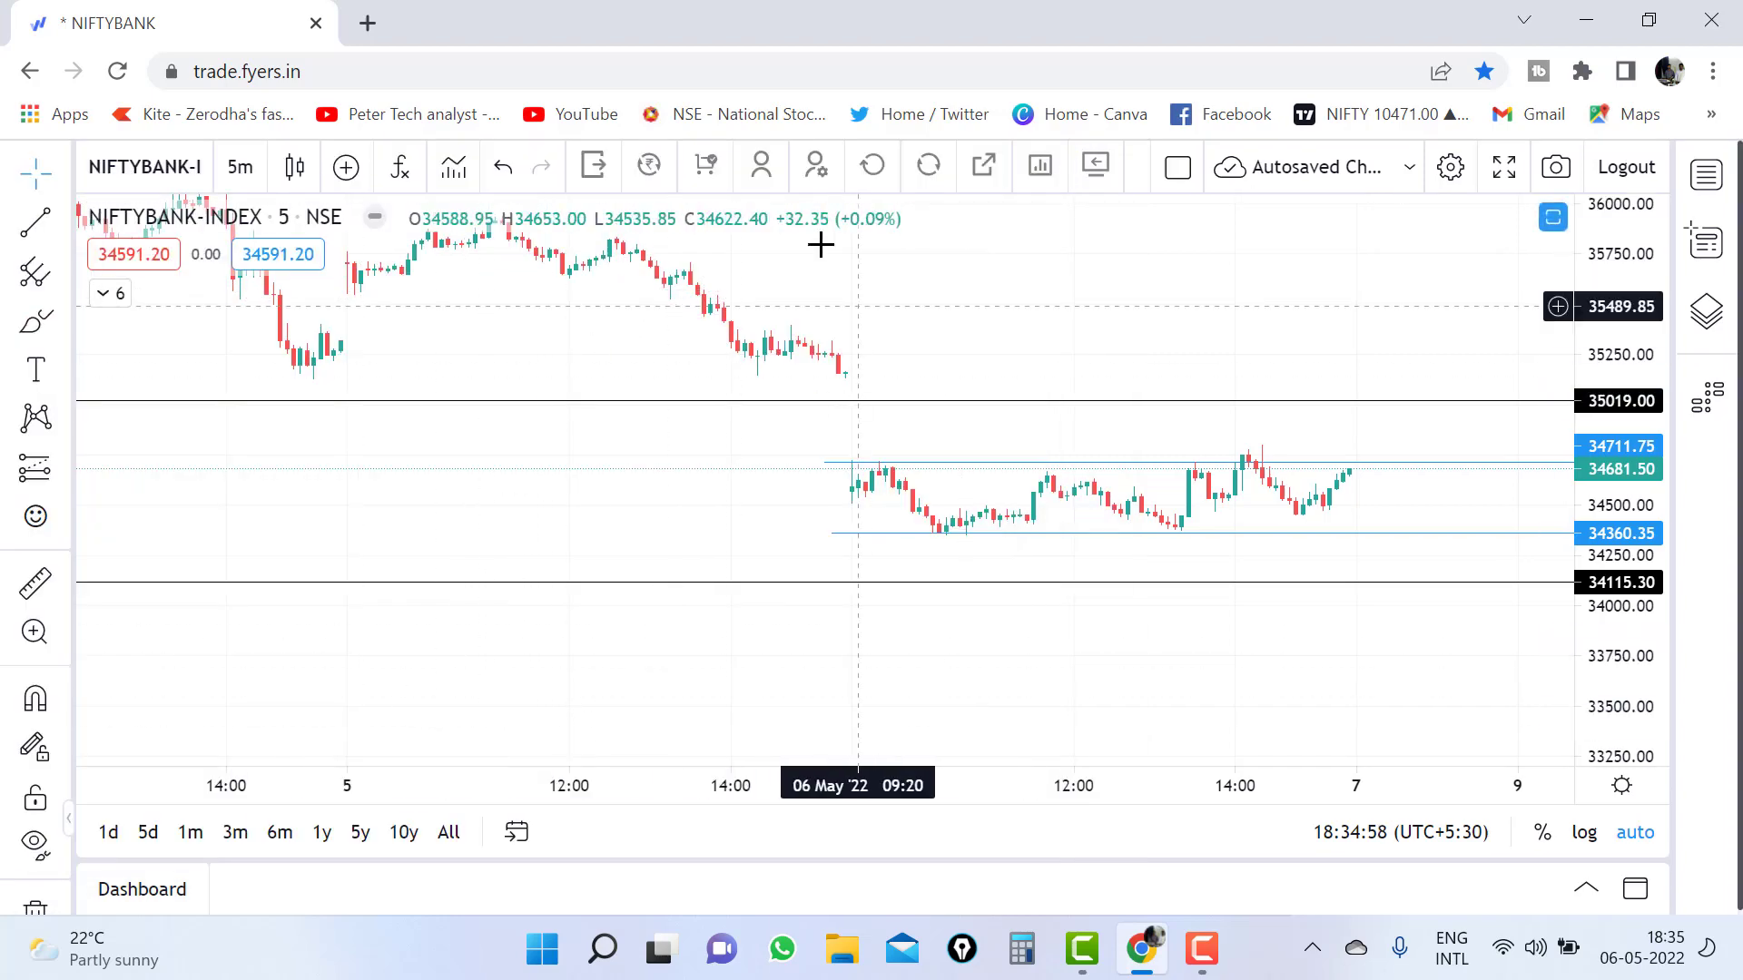
- Open the Strategy basket and place its 34500 CE and PE sell legs, 100 each
{"action": "left_click", "coordinate": [706, 166]}
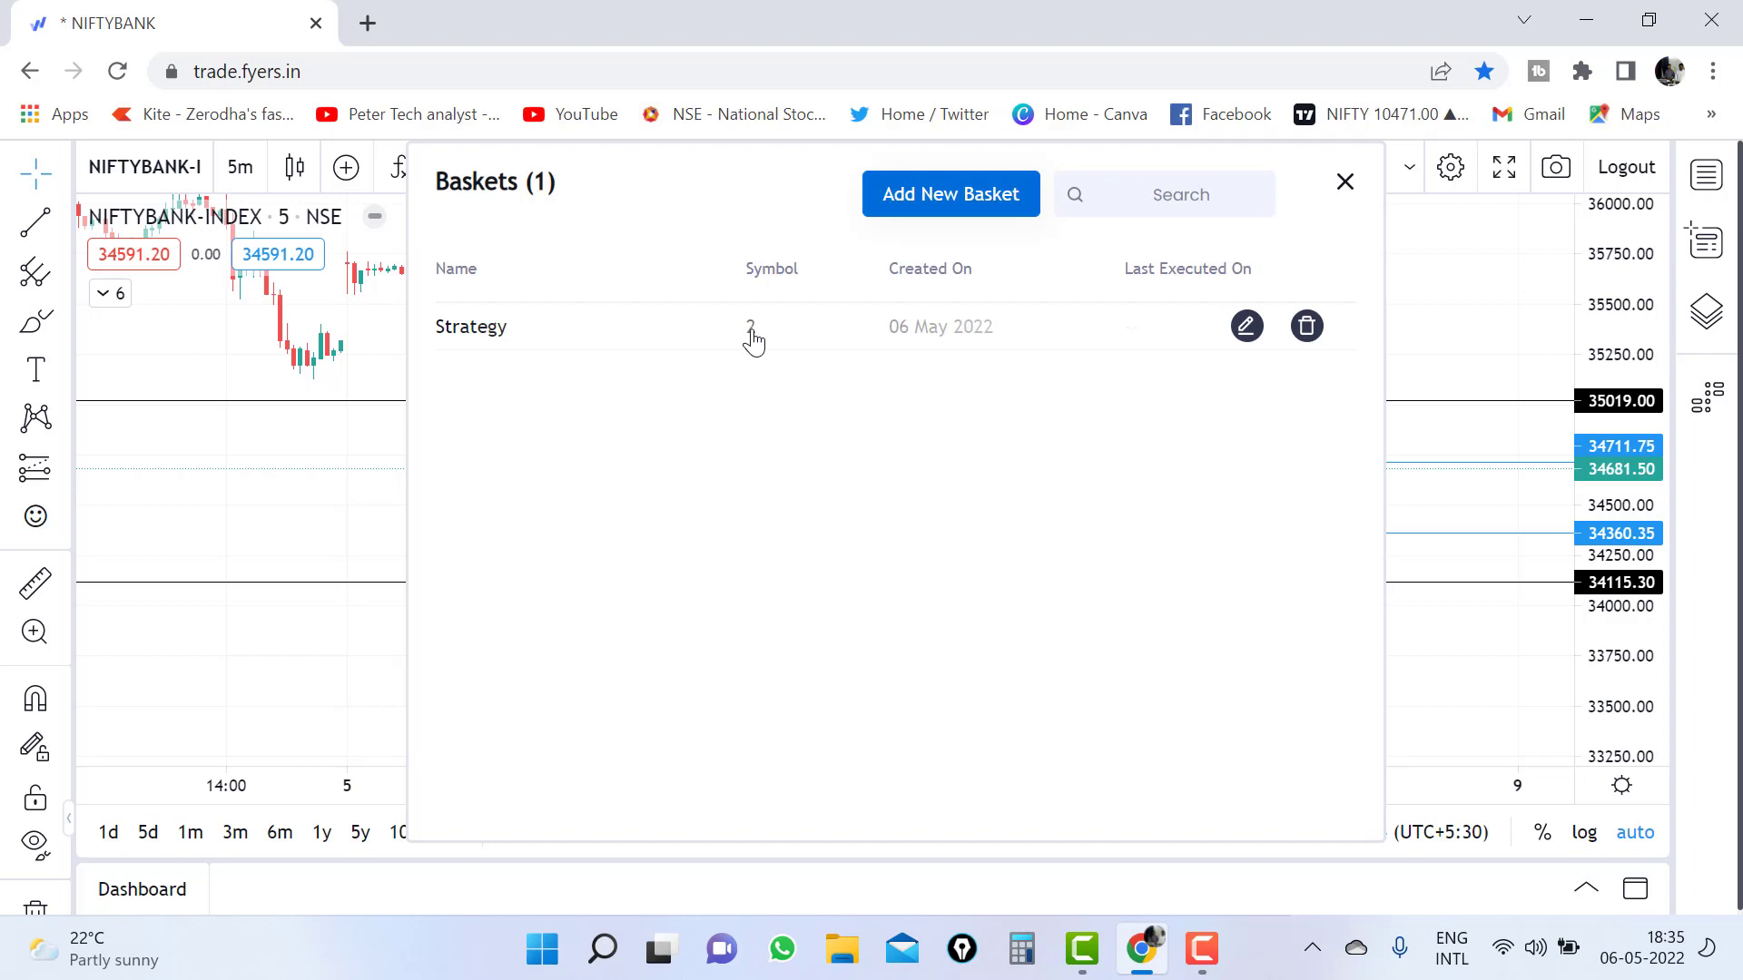
{"action": "left_click", "coordinate": [502, 338]}
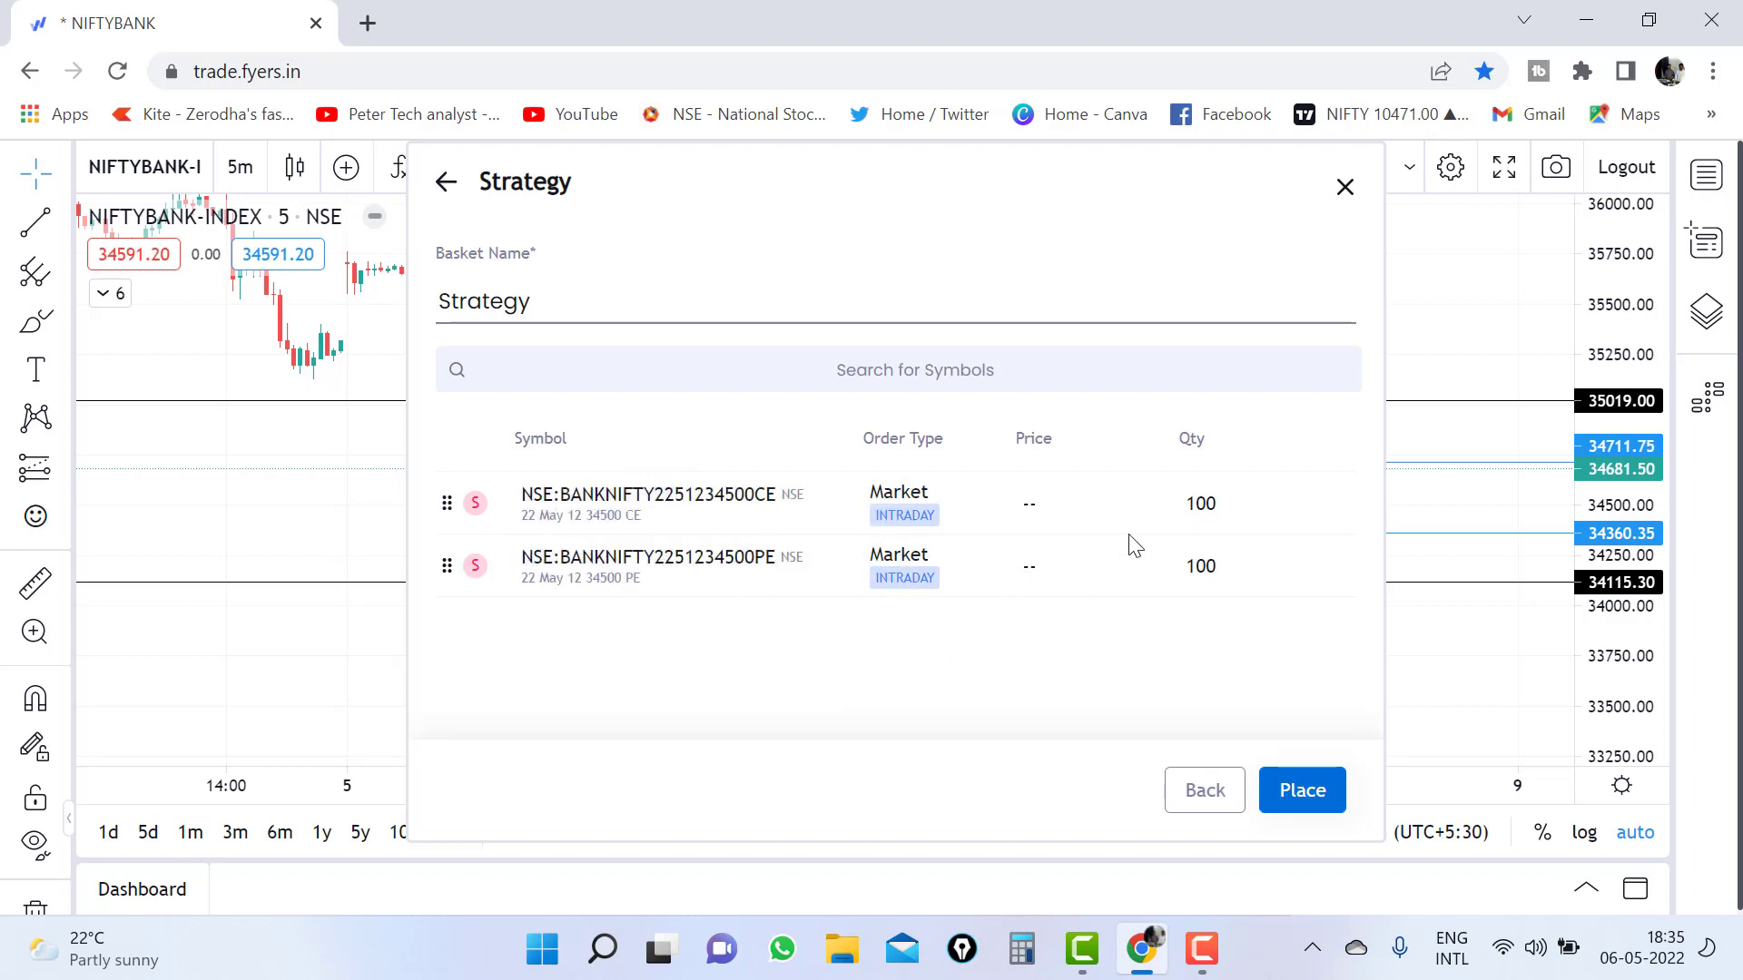
{"action": "mouse_move", "coordinate": [747, 584]}
{"action": "left_click", "coordinate": [1303, 790]}
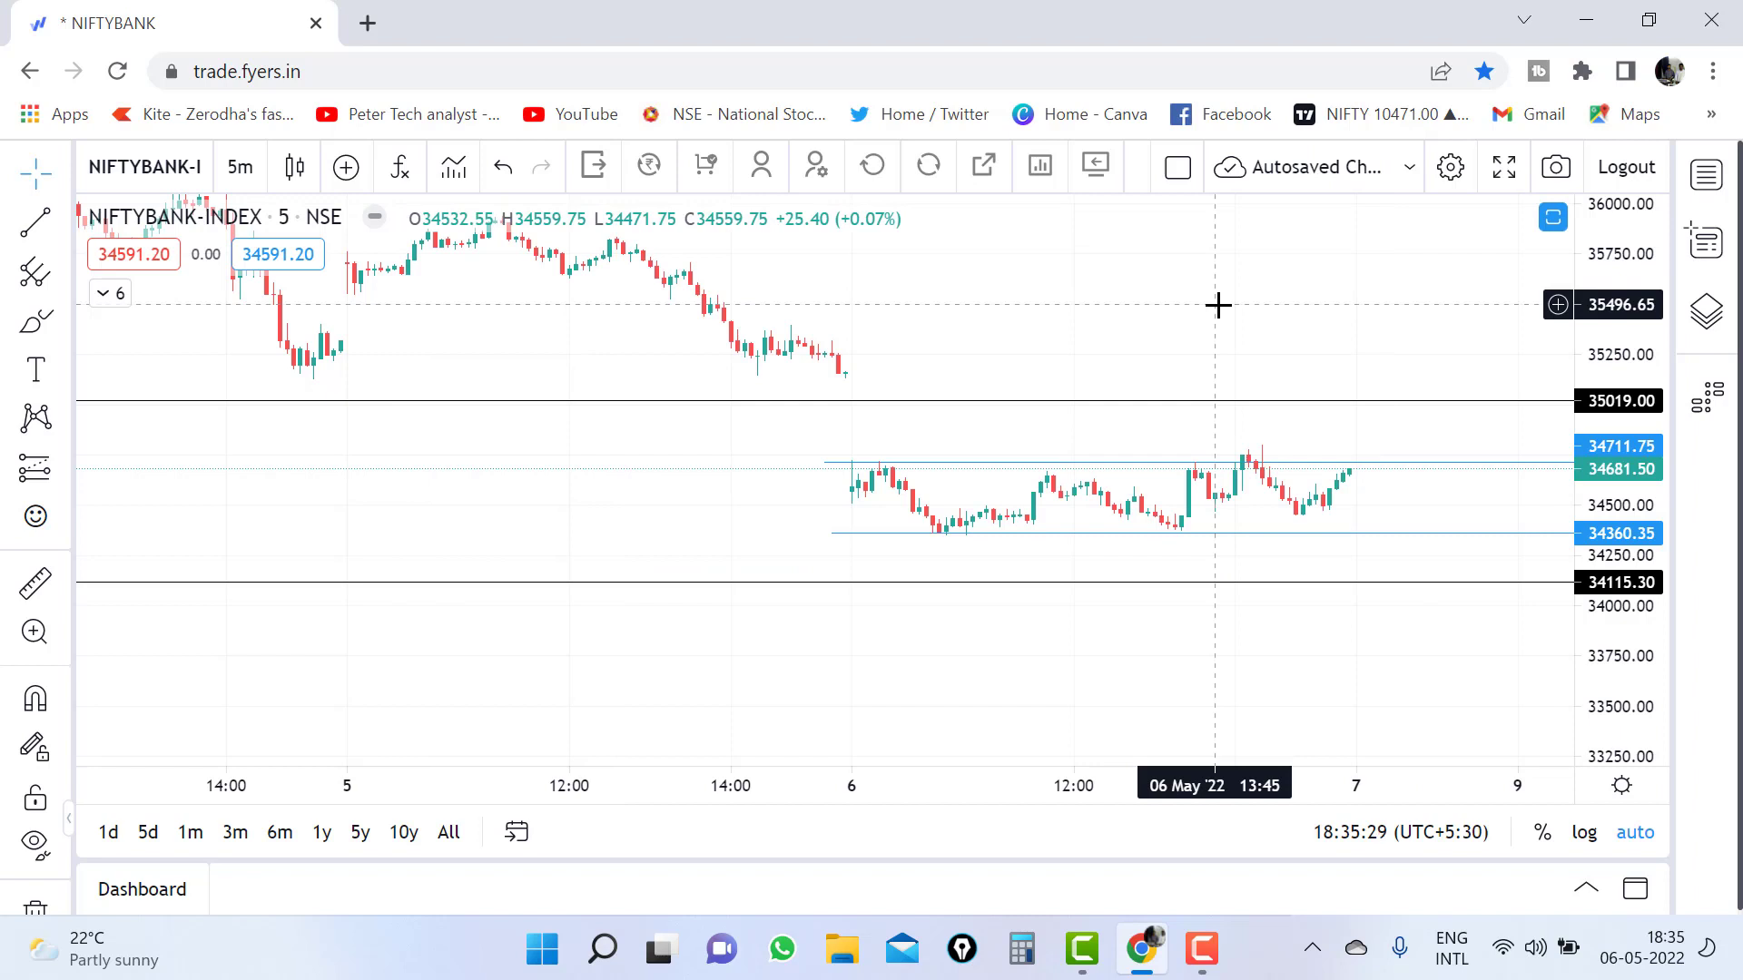